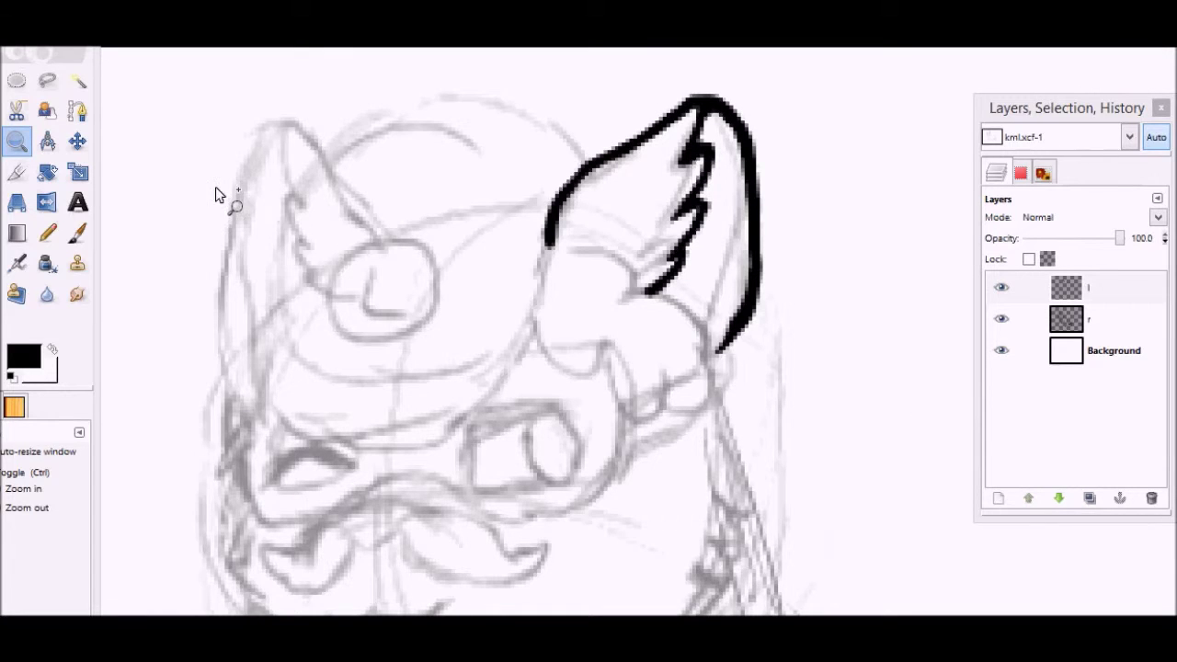
- With the Ink tool, trace the scalloped edge of the fluff below the right ear and the short line down beside it
{"action": "key", "text": "k"}
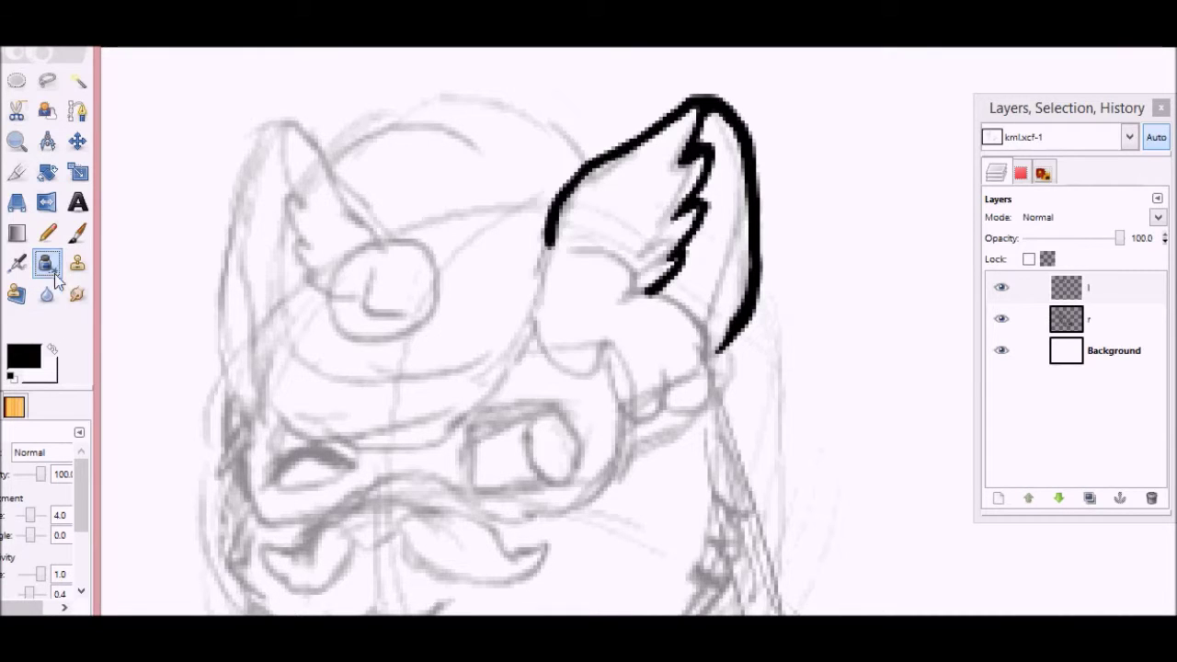
{"action": "left_click_drag", "start_coordinate": [28, 606], "coordinate": [44, 607]}
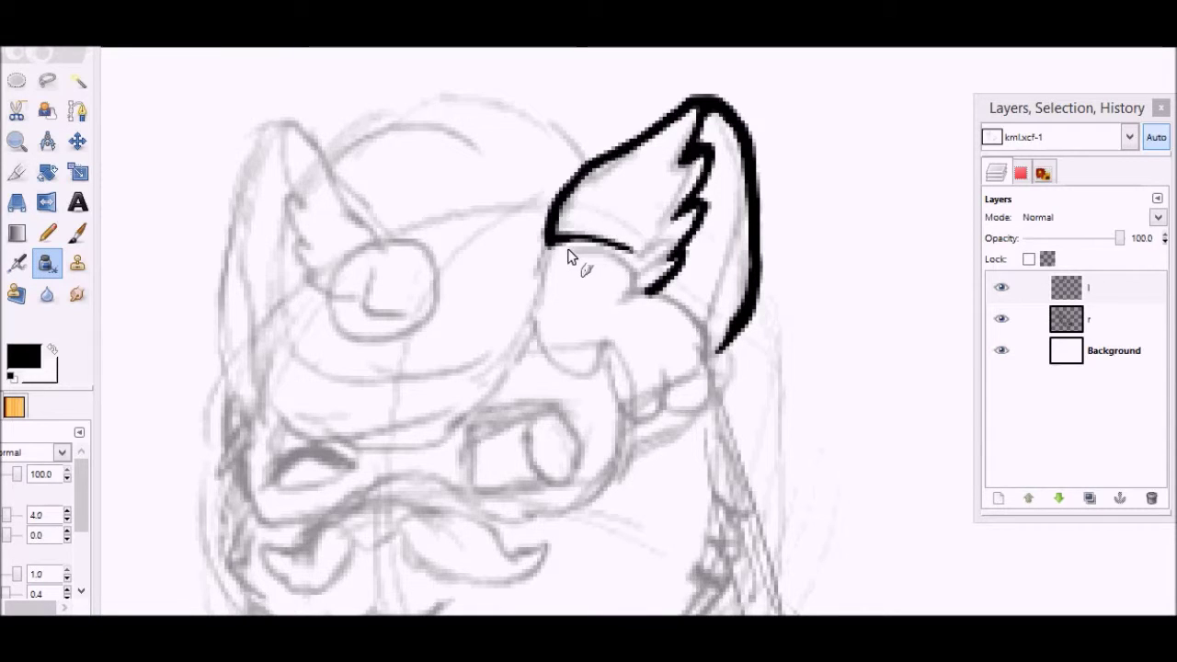
{"action": "key", "text": "ctrl+z"}
{"action": "left_click_drag", "start_coordinate": [558, 241], "coordinate": [603, 246]}
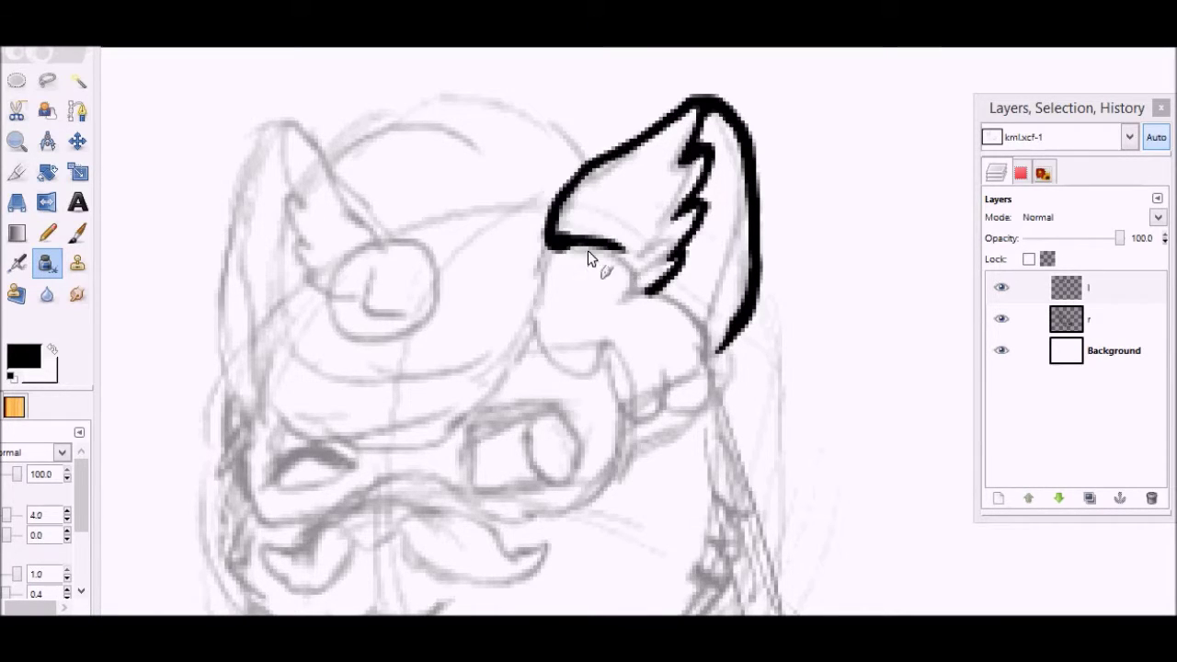
{"action": "key", "text": "ctrl+z"}
{"action": "mouse_move", "coordinate": [618, 259]}
{"action": "left_mouse_down"}
{"action": "mouse_move", "coordinate": [628, 292]}
{"action": "mouse_move", "coordinate": [572, 240]}
{"action": "mouse_move", "coordinate": [589, 241]}
{"action": "mouse_move", "coordinate": [560, 236]}
{"action": "left_mouse_up"}
{"action": "mouse_move", "coordinate": [625, 293]}
{"action": "left_mouse_down"}
{"action": "mouse_move", "coordinate": [660, 305]}
{"action": "mouse_move", "coordinate": [651, 294]}
{"action": "mouse_move", "coordinate": [708, 344]}
{"action": "mouse_move", "coordinate": [683, 309]}
{"action": "mouse_move", "coordinate": [696, 413]}
{"action": "left_mouse_up"}
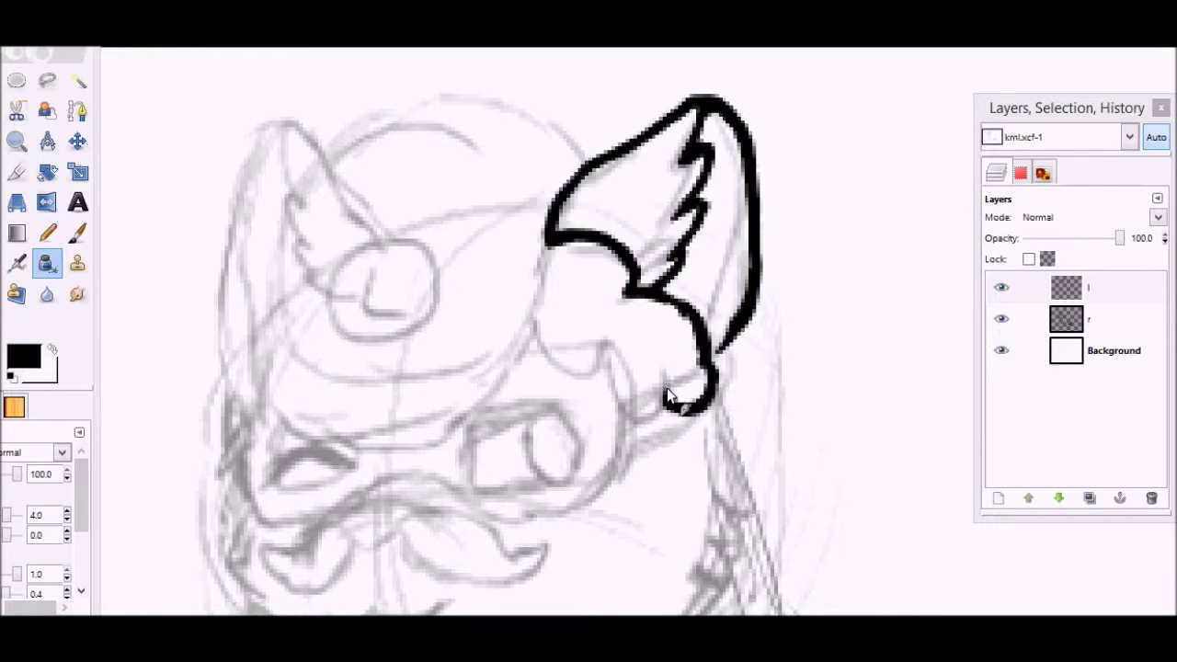
{"action": "left_click_drag", "start_coordinate": [549, 246], "coordinate": [539, 277]}
{"action": "mouse_move", "coordinate": [583, 163]}
{"action": "left_mouse_down"}
{"action": "mouse_move", "coordinate": [537, 120]}
{"action": "mouse_move", "coordinate": [472, 101]}
{"action": "mouse_move", "coordinate": [425, 111]}
{"action": "left_mouse_up"}
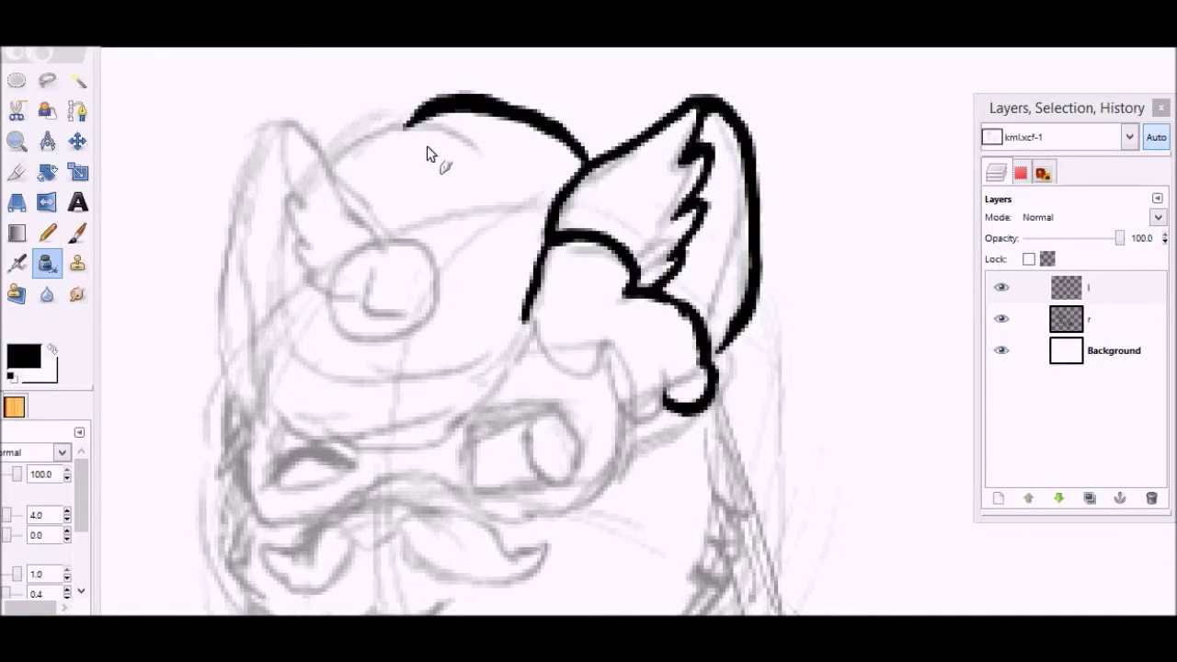
{"action": "key", "text": "ctrl+z"}
{"action": "mouse_move", "coordinate": [565, 138]}
{"action": "left_mouse_down"}
{"action": "mouse_move", "coordinate": [517, 108]}
{"action": "mouse_move", "coordinate": [445, 100]}
{"action": "mouse_move", "coordinate": [383, 120]}
{"action": "mouse_move", "coordinate": [320, 193]}
{"action": "left_mouse_up"}
{"action": "key", "text": "ctrl+z"}
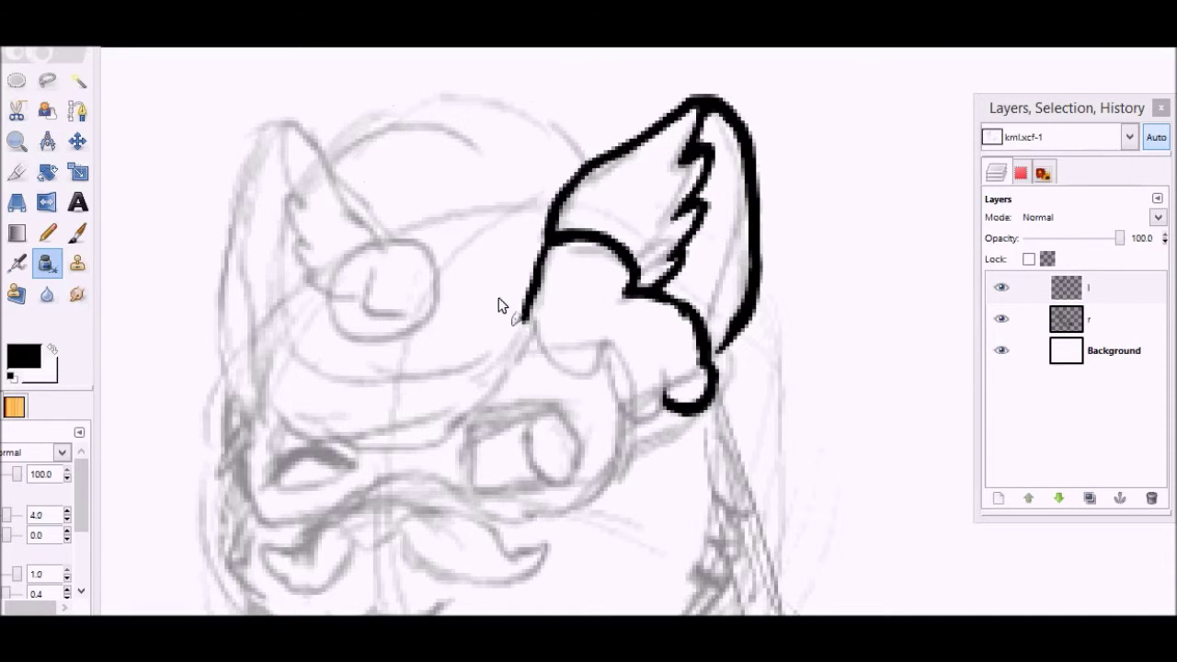
- Ink the rounded crown outline of the hat, following the sketch from the fluff around to the base of the right ear
{"action": "mouse_move", "coordinate": [531, 322]}
{"action": "left_mouse_down"}
{"action": "mouse_move", "coordinate": [448, 364]}
{"action": "mouse_move", "coordinate": [321, 371]}
{"action": "mouse_move", "coordinate": [296, 345]}
{"action": "mouse_move", "coordinate": [282, 280]}
{"action": "mouse_move", "coordinate": [308, 182]}
{"action": "left_mouse_up"}
{"action": "mouse_move", "coordinate": [350, 142]}
{"action": "left_mouse_down"}
{"action": "mouse_move", "coordinate": [422, 110]}
{"action": "mouse_move", "coordinate": [532, 115]}
{"action": "left_mouse_up"}
{"action": "left_click_drag", "start_coordinate": [584, 151], "coordinate": [596, 160]}
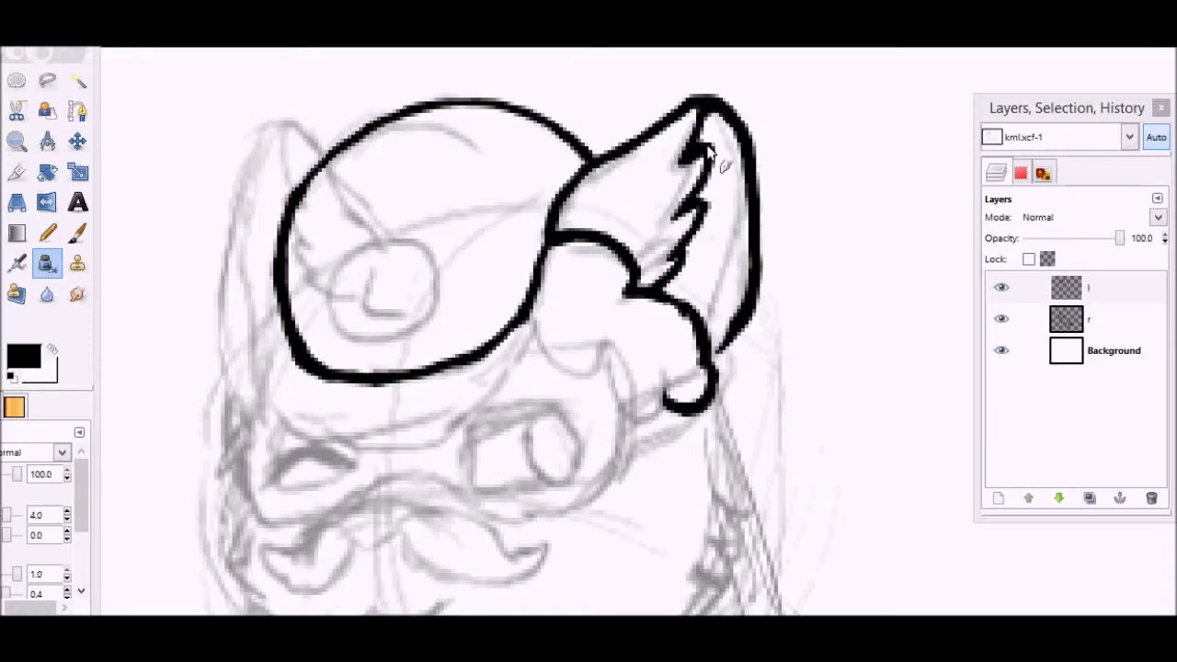
{"action": "left_click_drag", "start_coordinate": [802, 197], "coordinate": [854, 263]}
{"action": "left_click_drag", "start_coordinate": [883, 226], "coordinate": [840, 297]}
{"action": "left_click_drag", "start_coordinate": [850, 219], "coordinate": [874, 193]}
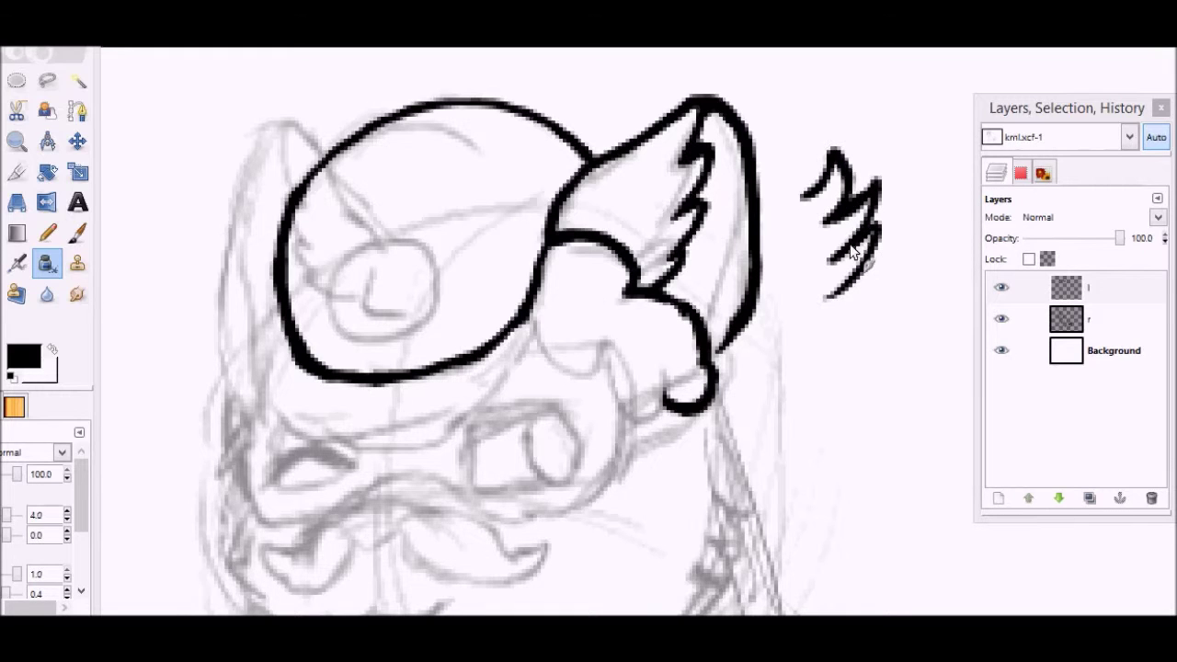
{"action": "key", "text": "shift+e"}
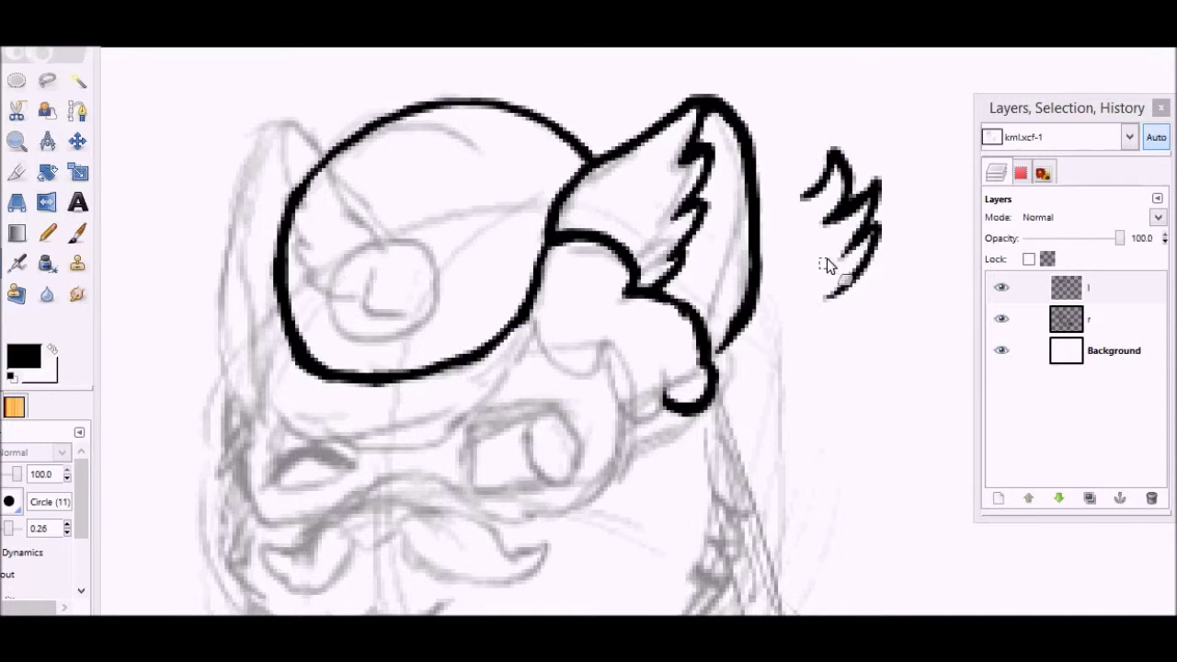
{"action": "mouse_move", "coordinate": [832, 294]}
{"action": "left_mouse_down"}
{"action": "mouse_move", "coordinate": [877, 246]}
{"action": "mouse_move", "coordinate": [854, 320]}
{"action": "mouse_move", "coordinate": [846, 249]}
{"action": "mouse_move", "coordinate": [877, 180]}
{"action": "mouse_move", "coordinate": [840, 224]}
{"action": "mouse_move", "coordinate": [853, 192]}
{"action": "mouse_move", "coordinate": [811, 206]}
{"action": "mouse_move", "coordinate": [810, 189]}
{"action": "left_mouse_up"}
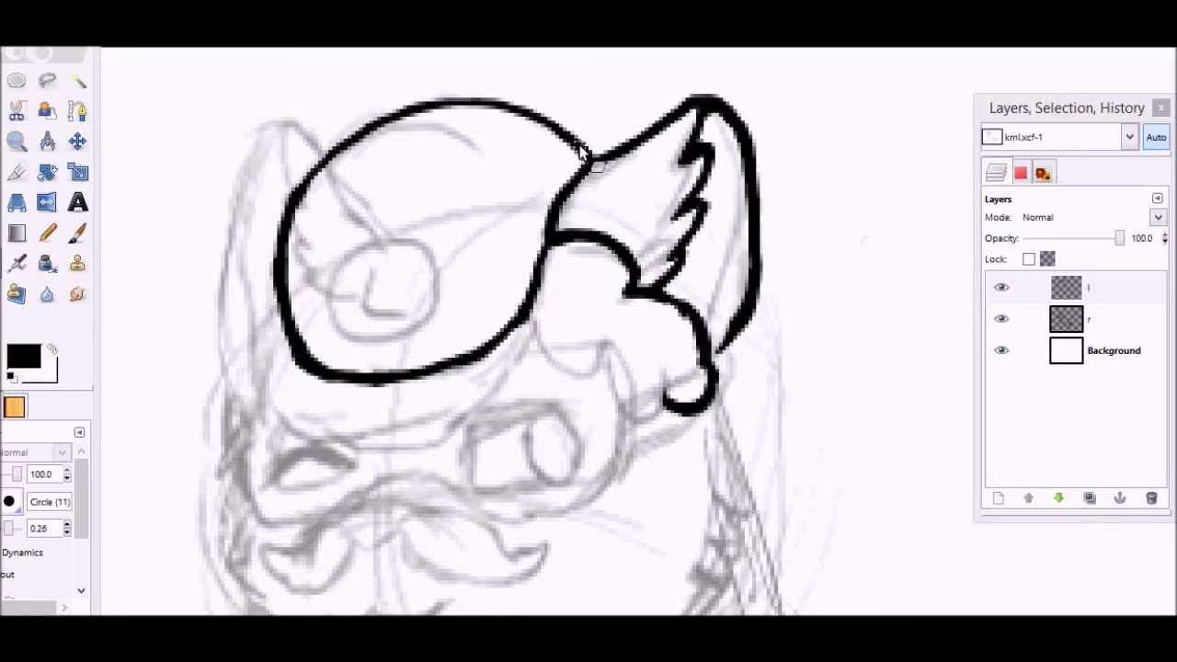
- Retrace the upper curve of the hat's crown with the Ink tool to thicken its outline
{"action": "key", "text": "k"}
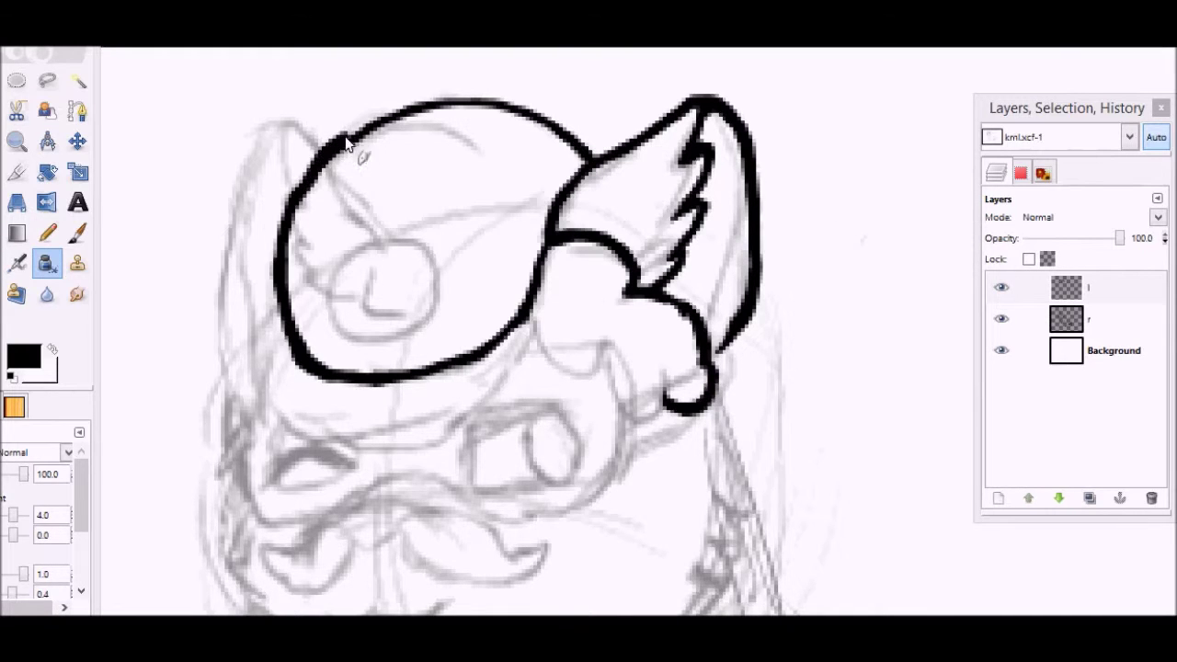
{"action": "mouse_move", "coordinate": [296, 207]}
{"action": "left_mouse_down"}
{"action": "mouse_move", "coordinate": [322, 162]}
{"action": "mouse_move", "coordinate": [426, 108]}
{"action": "mouse_move", "coordinate": [492, 103]}
{"action": "mouse_move", "coordinate": [591, 158]}
{"action": "left_mouse_up"}
{"action": "key", "text": "ctrl+z"}
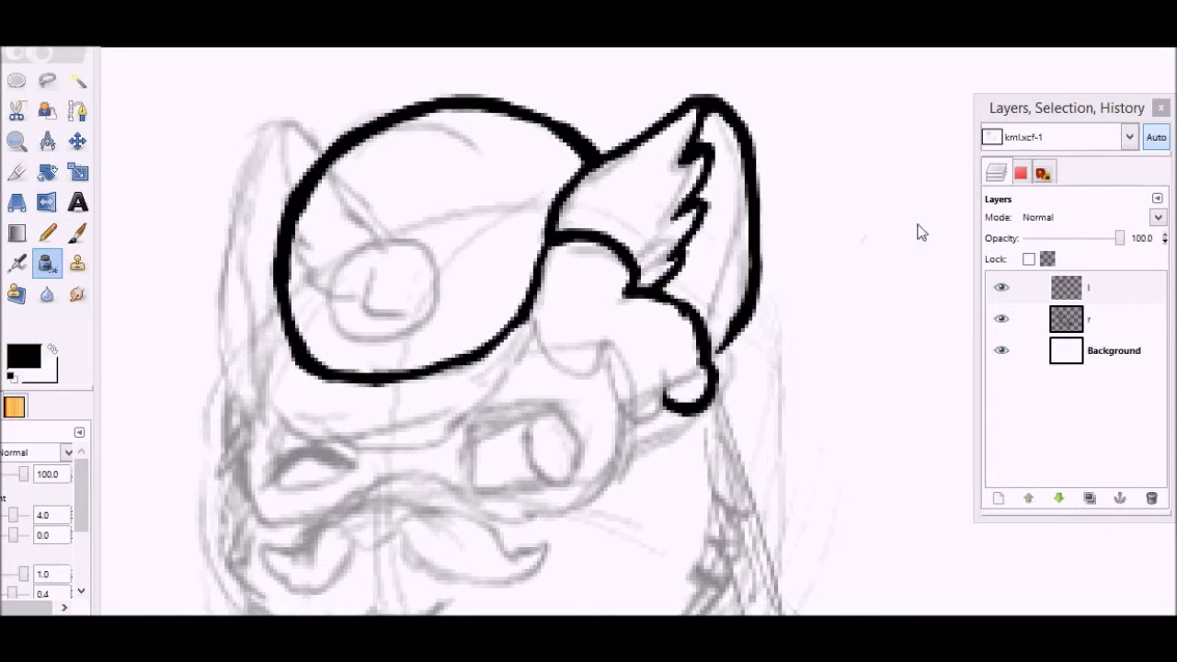
- Ink the lower lobes of the fluff beside the hat and erase the stray spike between them, returning to the Ink tool
{"action": "scroll", "coordinate": [863, 237], "scroll_direction": "down", "scroll_amount": 3}
{"action": "mouse_move", "coordinate": [542, 204]}
{"action": "left_mouse_down"}
{"action": "mouse_move", "coordinate": [539, 224]}
{"action": "mouse_move", "coordinate": [598, 244]}
{"action": "mouse_move", "coordinate": [578, 259]}
{"action": "mouse_move", "coordinate": [607, 267]}
{"action": "left_mouse_up"}
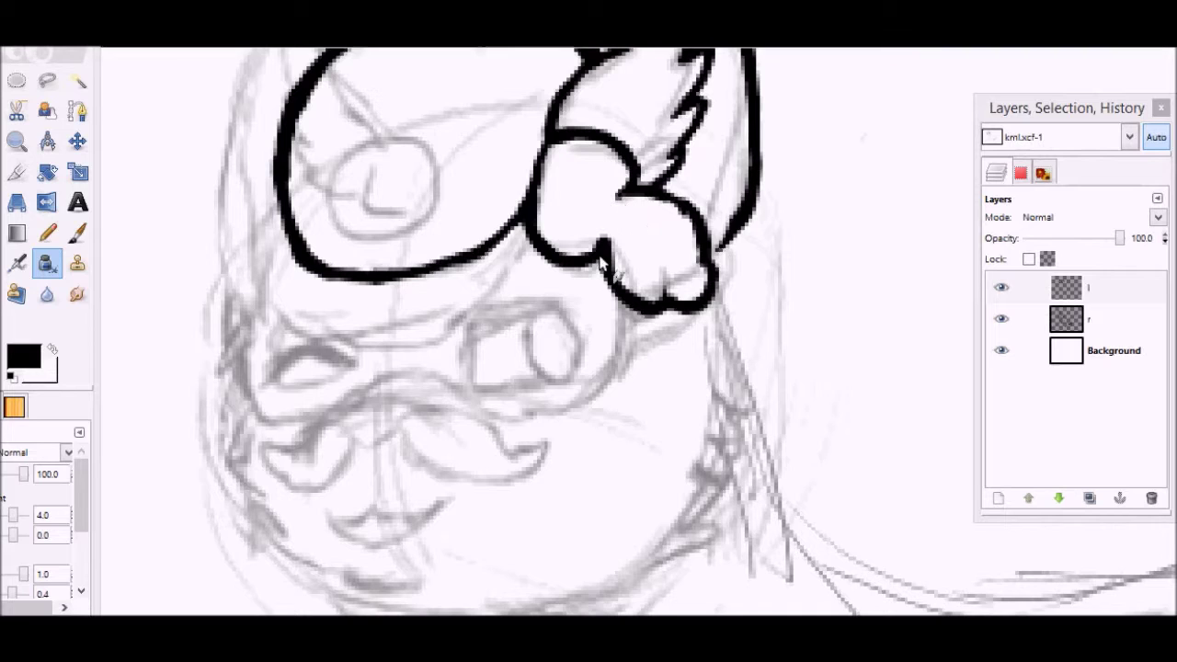
{"action": "key", "text": "shift+e"}
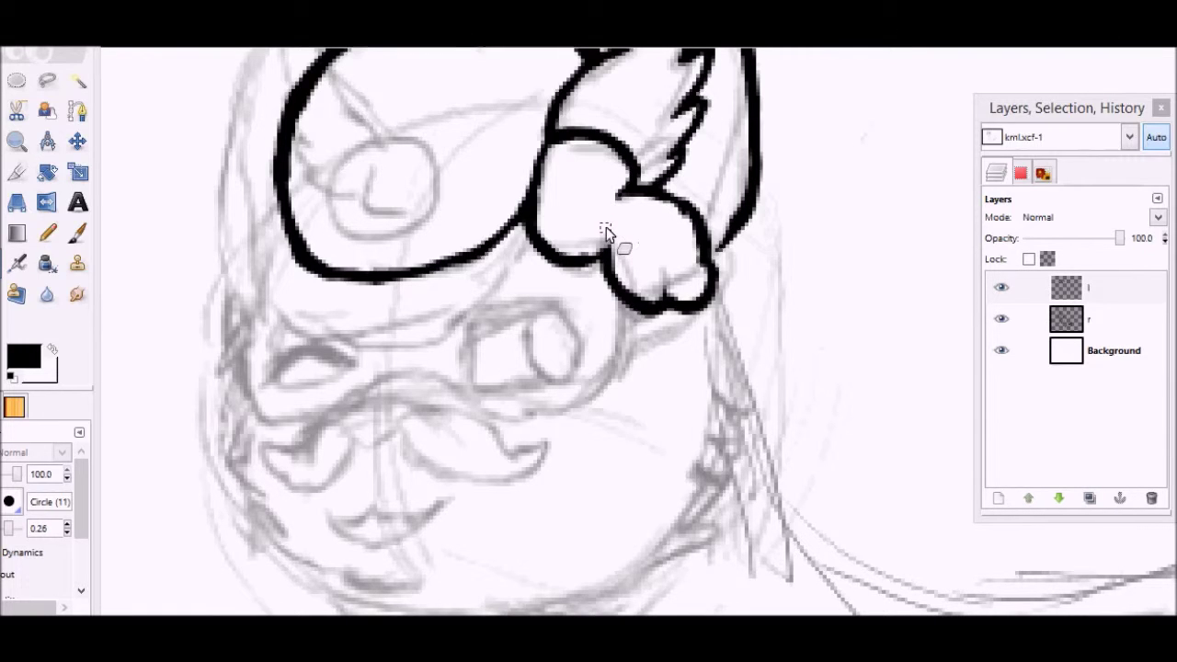
{"action": "key", "text": "k"}
{"action": "left_click_drag", "start_coordinate": [290, 249], "coordinate": [275, 276]}
{"action": "key", "text": "ctrl+z"}
{"action": "mouse_move", "coordinate": [283, 232]}
{"action": "left_mouse_down"}
{"action": "mouse_move", "coordinate": [260, 285]}
{"action": "mouse_move", "coordinate": [303, 346]}
{"action": "left_mouse_up"}
{"action": "key", "text": "ctrl+z"}
{"action": "mouse_move", "coordinate": [286, 221]}
{"action": "left_mouse_down"}
{"action": "mouse_move", "coordinate": [268, 277]}
{"action": "mouse_move", "coordinate": [272, 324]}
{"action": "mouse_move", "coordinate": [386, 350]}
{"action": "left_mouse_up"}
{"action": "left_click_drag", "start_coordinate": [535, 247], "coordinate": [482, 320]}
{"action": "key", "text": "ctrl+z"}
{"action": "key", "text": "ctrl+z"}
{"action": "mouse_move", "coordinate": [285, 211]}
{"action": "left_mouse_down"}
{"action": "mouse_move", "coordinate": [272, 251]}
{"action": "mouse_move", "coordinate": [280, 278]}
{"action": "mouse_move", "coordinate": [274, 230]}
{"action": "left_mouse_up"}
{"action": "key", "text": "ctrl+z"}
{"action": "mouse_move", "coordinate": [291, 313]}
{"action": "left_mouse_down"}
{"action": "mouse_move", "coordinate": [328, 331]}
{"action": "mouse_move", "coordinate": [445, 334]}
{"action": "mouse_move", "coordinate": [536, 282]}
{"action": "mouse_move", "coordinate": [552, 231]}
{"action": "left_mouse_up"}
{"action": "key", "text": "ctrl+z"}
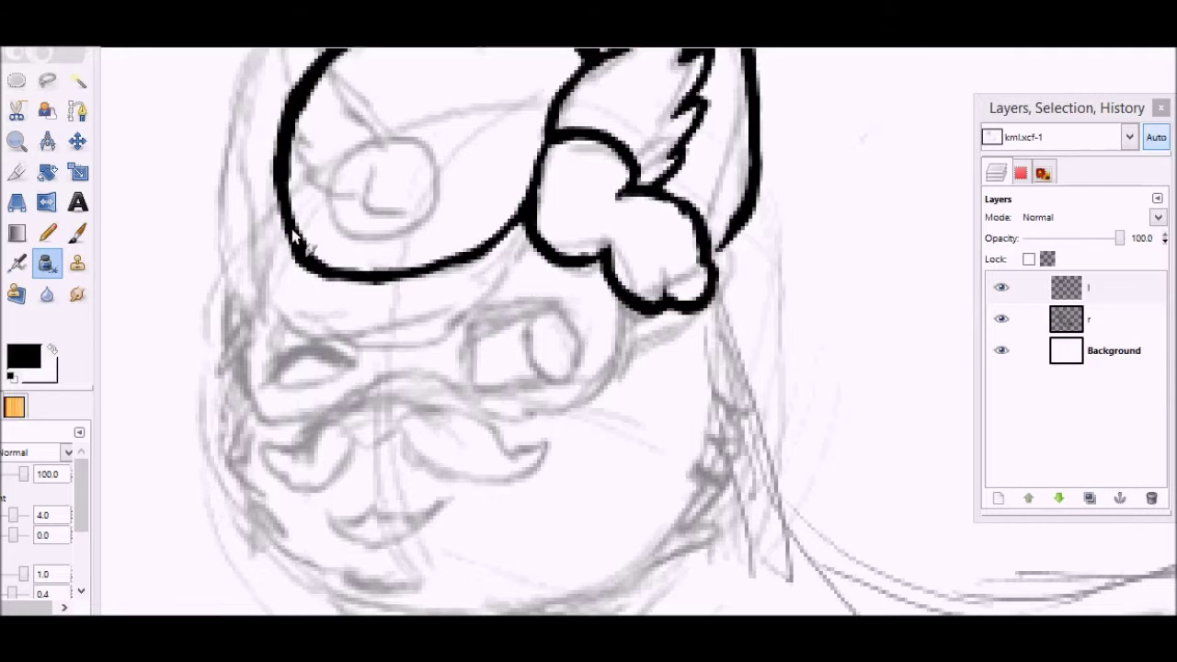
- Ink the curved hat brim below the crown and the wavy outer outline of the mask beneath it
{"action": "mouse_move", "coordinate": [281, 214]}
{"action": "left_mouse_down"}
{"action": "mouse_move", "coordinate": [252, 288]}
{"action": "mouse_move", "coordinate": [284, 327]}
{"action": "mouse_move", "coordinate": [324, 341]}
{"action": "mouse_move", "coordinate": [425, 340]}
{"action": "mouse_move", "coordinate": [494, 319]}
{"action": "mouse_move", "coordinate": [552, 241]}
{"action": "left_mouse_up"}
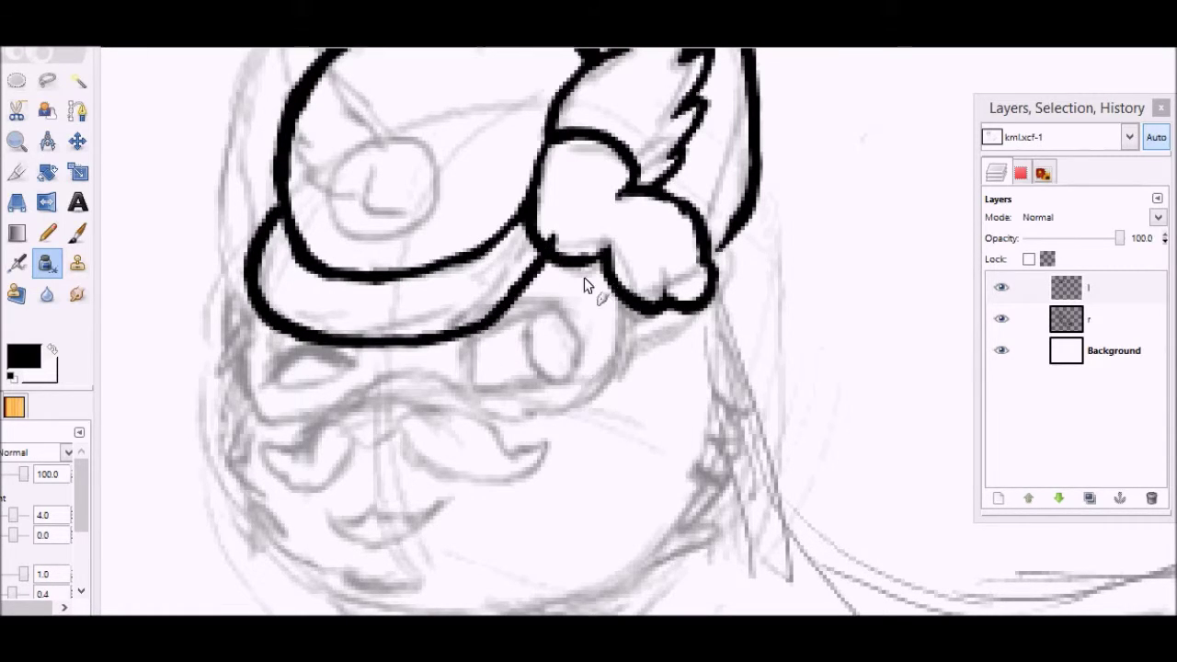
{"action": "mouse_move", "coordinate": [633, 305]}
{"action": "left_mouse_down"}
{"action": "mouse_move", "coordinate": [630, 338]}
{"action": "mouse_move", "coordinate": [587, 402]}
{"action": "left_mouse_up"}
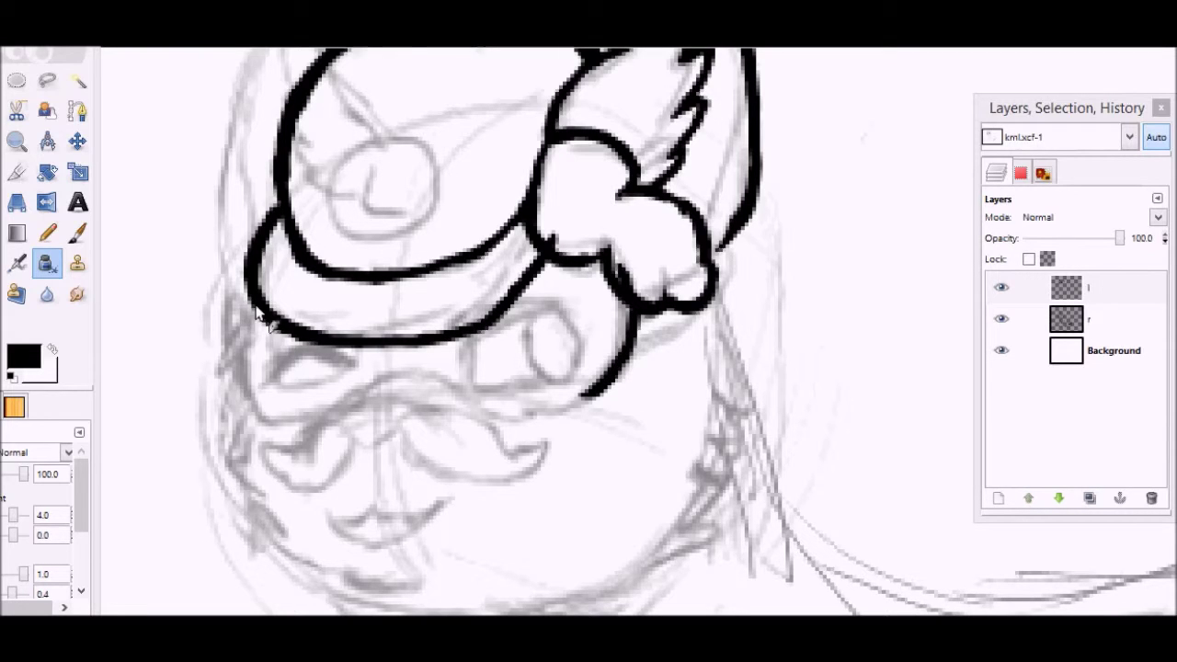
{"action": "mouse_move", "coordinate": [252, 395]}
{"action": "left_mouse_down"}
{"action": "mouse_move", "coordinate": [306, 414]}
{"action": "mouse_move", "coordinate": [382, 385]}
{"action": "mouse_move", "coordinate": [503, 413]}
{"action": "mouse_move", "coordinate": [588, 395]}
{"action": "left_mouse_up"}
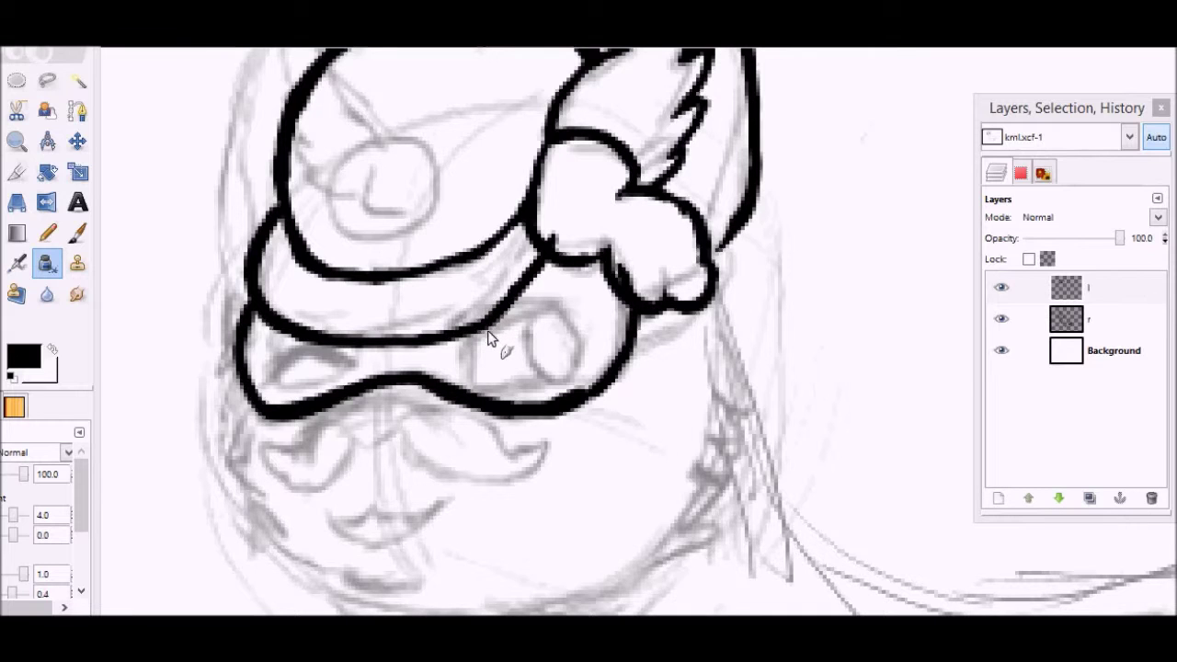
- Ink the larger eye on the mask's right side with its curved iris line, and thicken the eye's outline
{"action": "mouse_move", "coordinate": [468, 350]}
{"action": "left_mouse_down"}
{"action": "mouse_move", "coordinate": [560, 309]}
{"action": "mouse_move", "coordinate": [575, 327]}
{"action": "mouse_move", "coordinate": [544, 381]}
{"action": "left_mouse_up"}
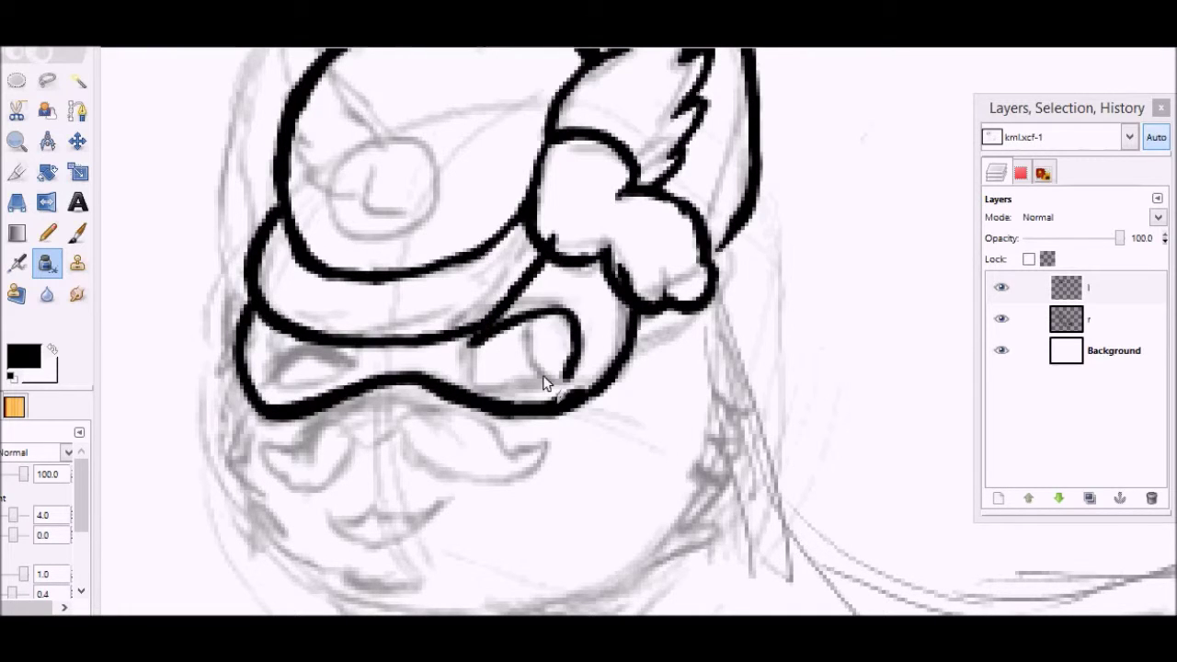
{"action": "mouse_move", "coordinate": [479, 342]}
{"action": "left_mouse_down"}
{"action": "mouse_move", "coordinate": [470, 370]}
{"action": "mouse_move", "coordinate": [490, 383]}
{"action": "mouse_move", "coordinate": [572, 372]}
{"action": "left_mouse_up"}
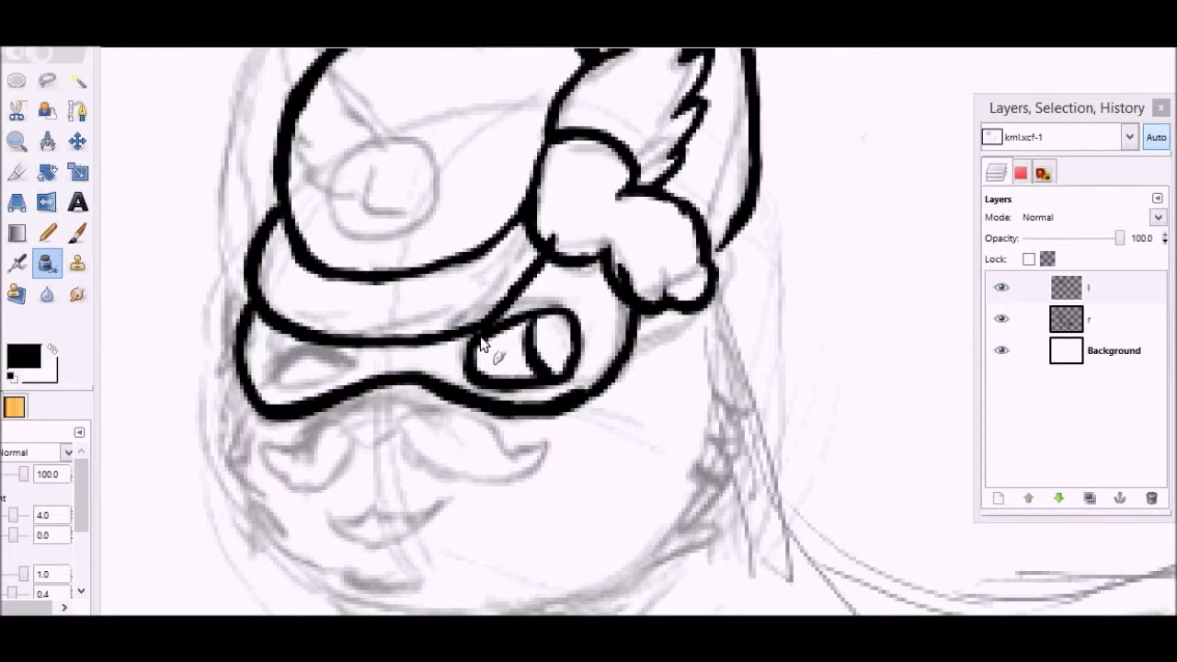
{"action": "mouse_move", "coordinate": [499, 333]}
{"action": "left_mouse_down"}
{"action": "mouse_move", "coordinate": [570, 313]}
{"action": "mouse_move", "coordinate": [585, 336]}
{"action": "mouse_move", "coordinate": [580, 357]}
{"action": "mouse_move", "coordinate": [576, 312]}
{"action": "mouse_move", "coordinate": [552, 303]}
{"action": "mouse_move", "coordinate": [508, 321]}
{"action": "left_mouse_up"}
{"action": "mouse_move", "coordinate": [474, 381]}
{"action": "left_mouse_down"}
{"action": "mouse_move", "coordinate": [465, 369]}
{"action": "mouse_move", "coordinate": [474, 384]}
{"action": "mouse_move", "coordinate": [483, 347]}
{"action": "left_mouse_up"}
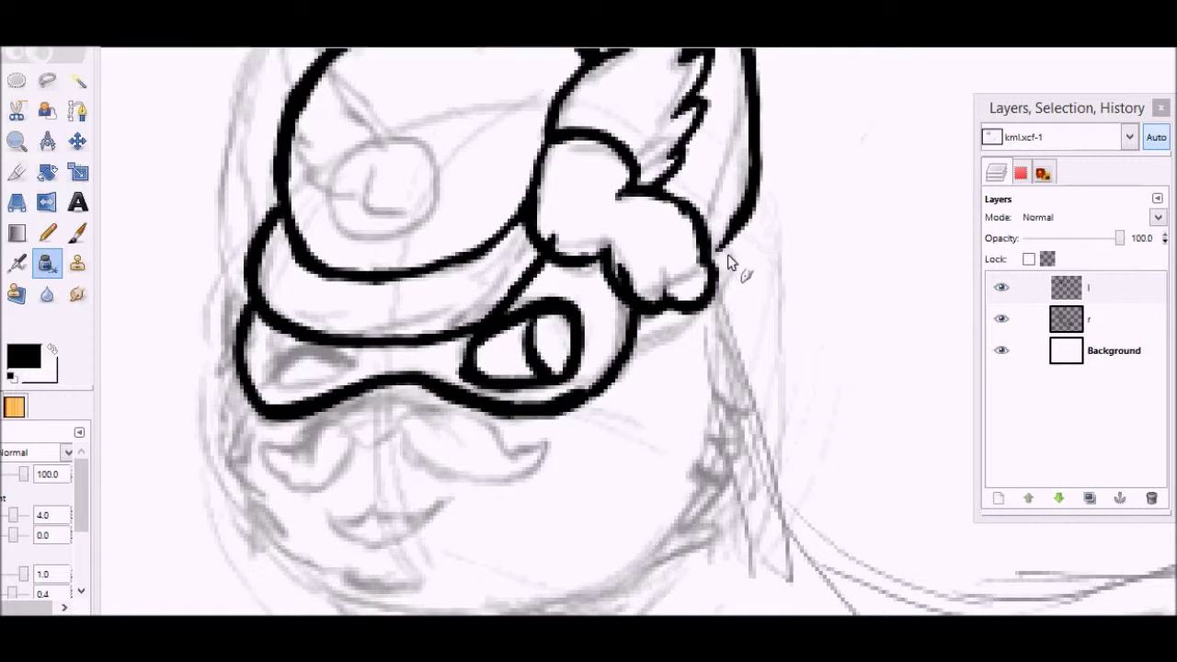
{"action": "mouse_move", "coordinate": [857, 170]}
{"action": "left_mouse_down"}
{"action": "mouse_move", "coordinate": [791, 250]}
{"action": "mouse_move", "coordinate": [892, 259]}
{"action": "mouse_move", "coordinate": [824, 244]}
{"action": "mouse_move", "coordinate": [848, 211]}
{"action": "mouse_move", "coordinate": [852, 241]}
{"action": "mouse_move", "coordinate": [831, 244]}
{"action": "mouse_move", "coordinate": [873, 258]}
{"action": "mouse_move", "coordinate": [860, 245]}
{"action": "mouse_move", "coordinate": [876, 234]}
{"action": "mouse_move", "coordinate": [803, 263]}
{"action": "mouse_move", "coordinate": [807, 241]}
{"action": "mouse_move", "coordinate": [794, 256]}
{"action": "mouse_move", "coordinate": [860, 184]}
{"action": "mouse_move", "coordinate": [843, 224]}
{"action": "mouse_move", "coordinate": [833, 218]}
{"action": "mouse_move", "coordinate": [854, 207]}
{"action": "mouse_move", "coordinate": [868, 257]}
{"action": "mouse_move", "coordinate": [831, 228]}
{"action": "left_mouse_up"}
{"action": "key", "text": "shift+e"}
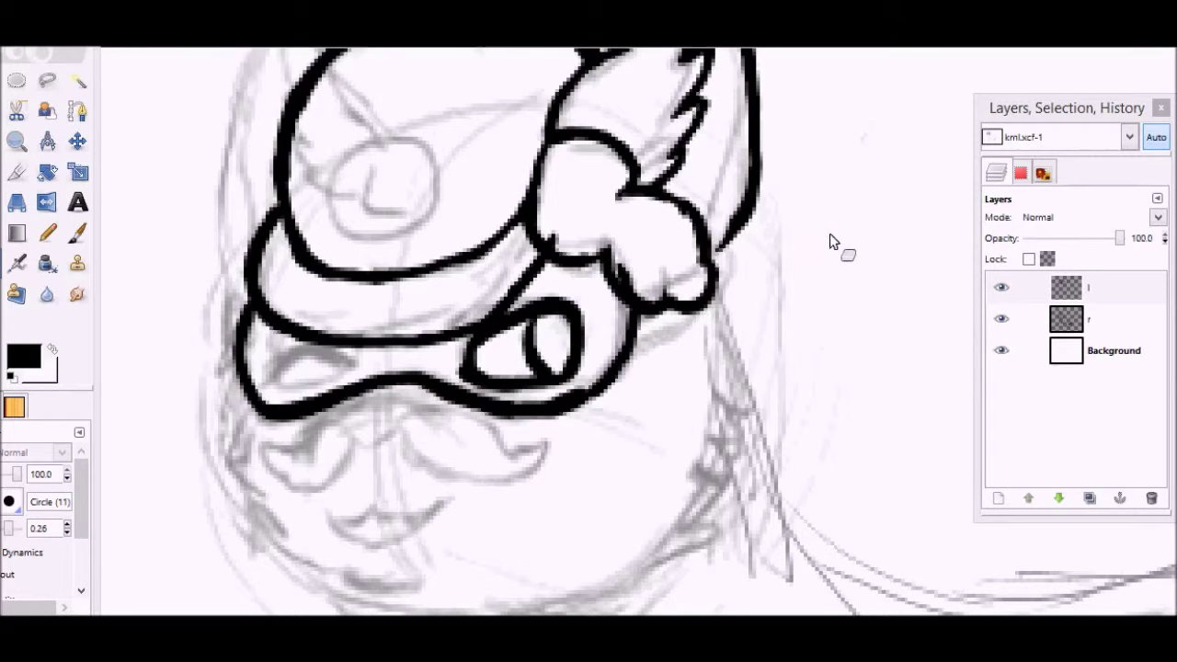
{"action": "key", "text": "k"}
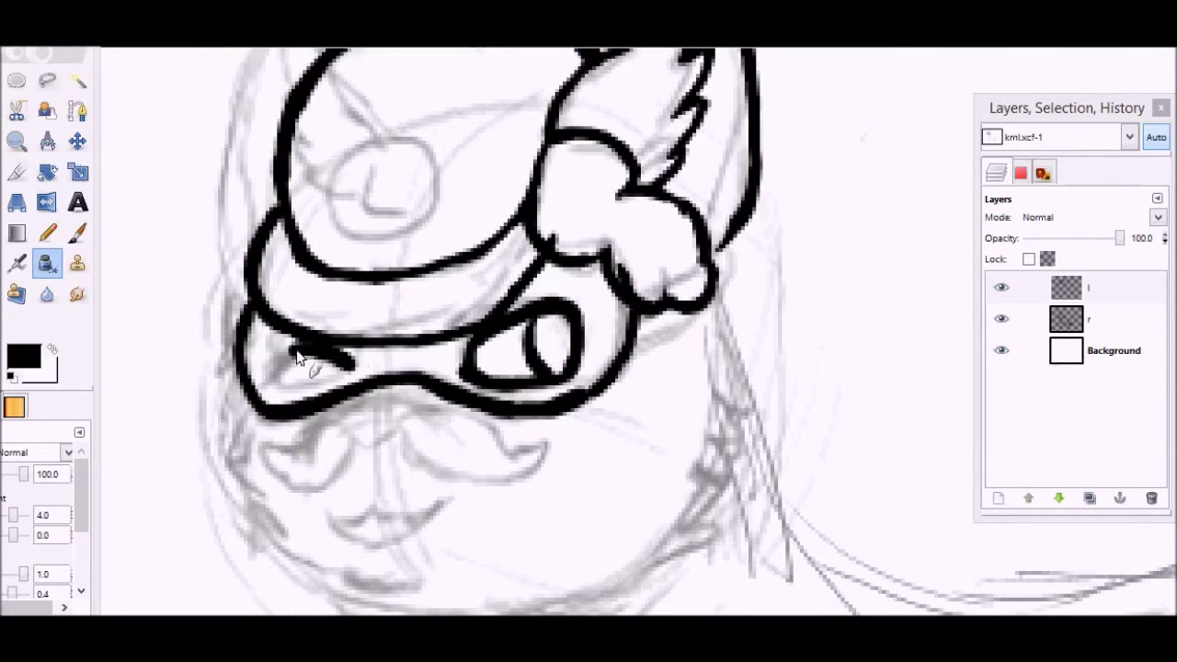
- Ink the smaller half-closed eye on the mask's left side, including its outer outline and inner eyelid shape
{"action": "mouse_move", "coordinate": [279, 371]}
{"action": "left_mouse_down"}
{"action": "mouse_move", "coordinate": [339, 362]}
{"action": "mouse_move", "coordinate": [304, 358]}
{"action": "mouse_move", "coordinate": [283, 371]}
{"action": "left_mouse_up"}
{"action": "key", "text": "ctrl+z"}
{"action": "mouse_move", "coordinate": [358, 345]}
{"action": "left_mouse_down"}
{"action": "mouse_move", "coordinate": [356, 360]}
{"action": "mouse_move", "coordinate": [307, 383]}
{"action": "left_mouse_up"}
{"action": "key", "text": "ctrl+z"}
{"action": "mouse_move", "coordinate": [357, 345]}
{"action": "left_mouse_down"}
{"action": "mouse_move", "coordinate": [345, 374]}
{"action": "mouse_move", "coordinate": [285, 393]}
{"action": "mouse_move", "coordinate": [268, 359]}
{"action": "mouse_move", "coordinate": [296, 379]}
{"action": "left_mouse_up"}
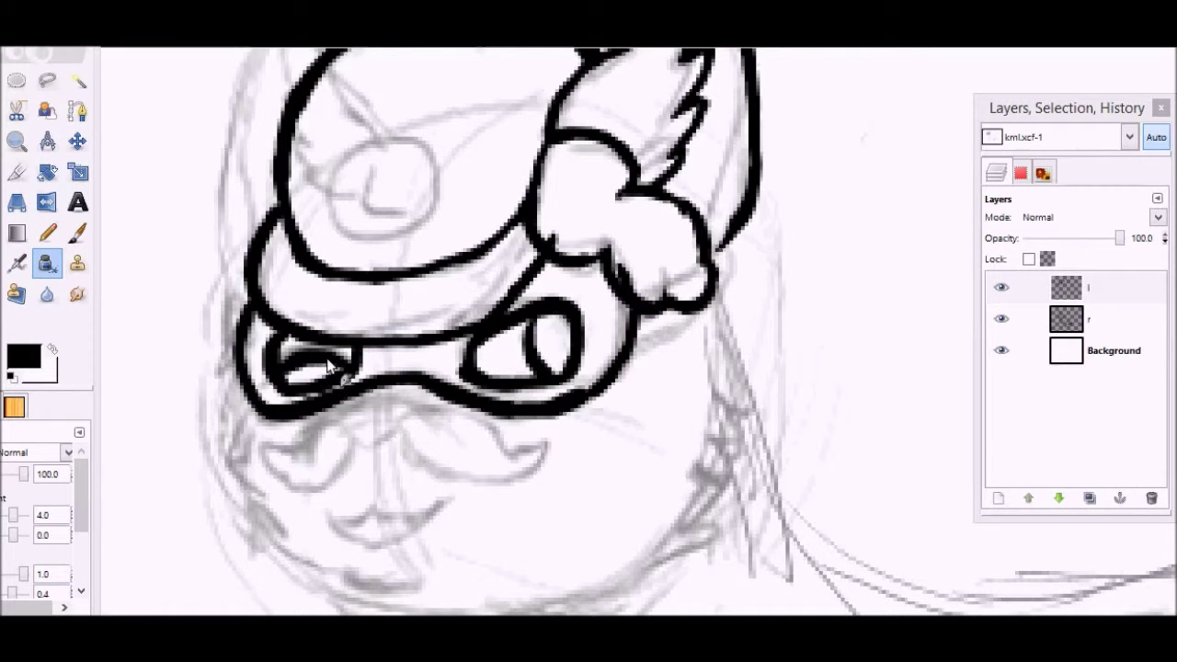
{"action": "key", "text": "ctrl+z"}
{"action": "key", "text": "ctrl+z"}
{"action": "mouse_move", "coordinate": [277, 333]}
{"action": "left_mouse_down"}
{"action": "mouse_move", "coordinate": [274, 369]}
{"action": "mouse_move", "coordinate": [292, 384]}
{"action": "mouse_move", "coordinate": [349, 381]}
{"action": "mouse_move", "coordinate": [363, 349]}
{"action": "left_mouse_up"}
- Ink the small oval nose below the mask and the curled right half of the moustache
{"action": "mouse_move", "coordinate": [350, 428]}
{"action": "left_mouse_down"}
{"action": "mouse_move", "coordinate": [402, 425]}
{"action": "mouse_move", "coordinate": [397, 440]}
{"action": "mouse_move", "coordinate": [357, 438]}
{"action": "left_mouse_up"}
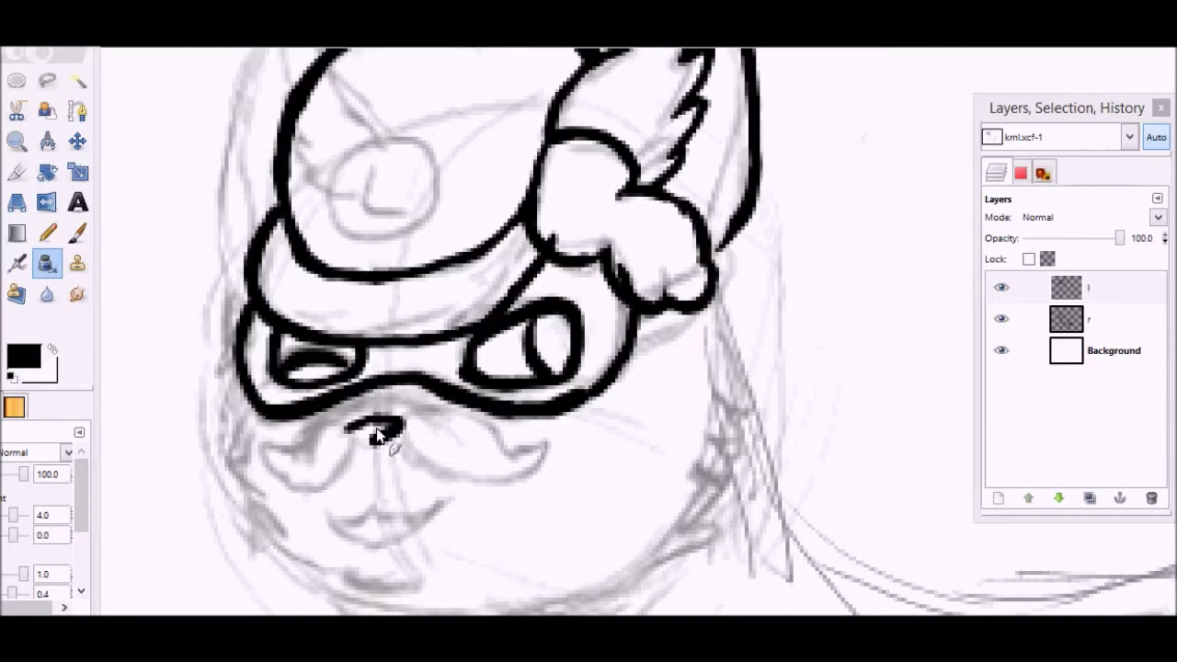
{"action": "key", "text": "ctrl+z"}
{"action": "mouse_move", "coordinate": [349, 423]}
{"action": "left_mouse_down"}
{"action": "mouse_move", "coordinate": [390, 421]}
{"action": "mouse_move", "coordinate": [365, 447]}
{"action": "mouse_move", "coordinate": [345, 429]}
{"action": "mouse_move", "coordinate": [372, 423]}
{"action": "left_mouse_up"}
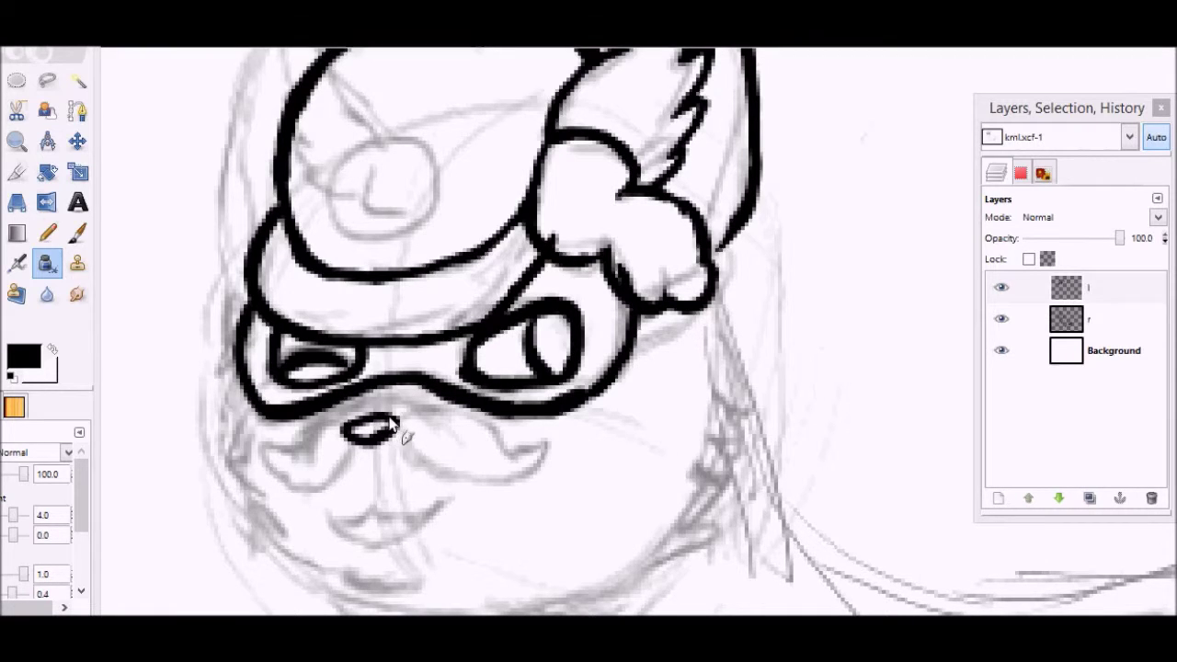
{"action": "mouse_move", "coordinate": [398, 421]}
{"action": "left_mouse_down"}
{"action": "mouse_move", "coordinate": [552, 451]}
{"action": "mouse_move", "coordinate": [538, 467]}
{"action": "left_mouse_up"}
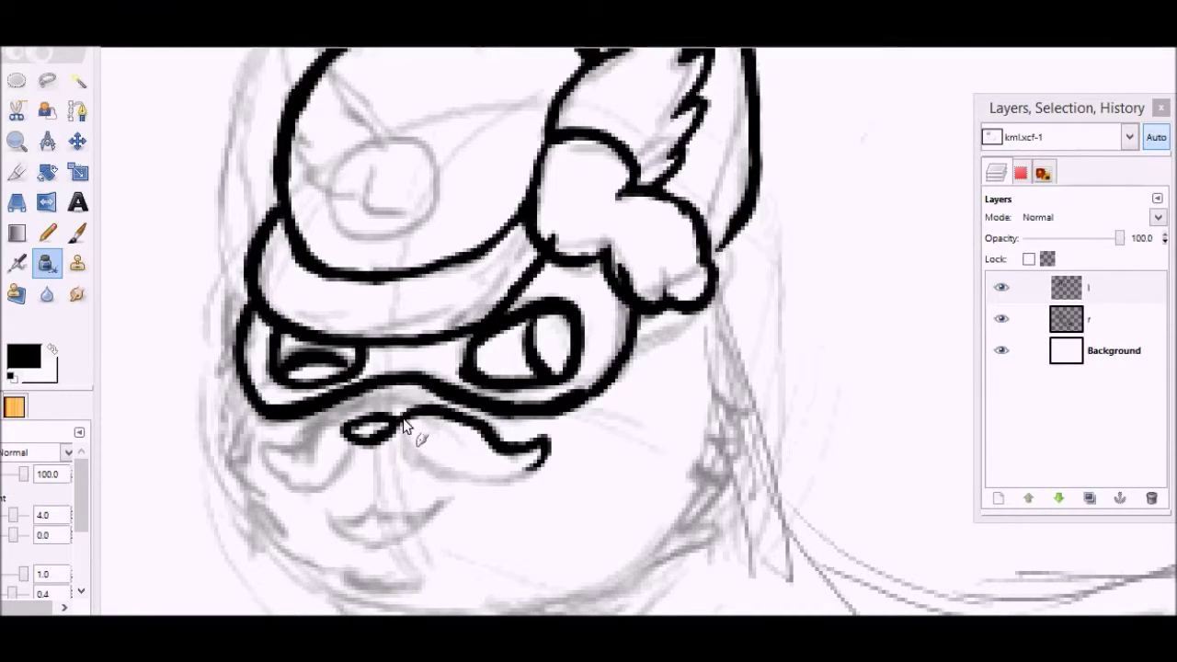
{"action": "mouse_move", "coordinate": [400, 431]}
{"action": "left_mouse_down"}
{"action": "mouse_move", "coordinate": [433, 473]}
{"action": "mouse_move", "coordinate": [494, 484]}
{"action": "mouse_move", "coordinate": [536, 473]}
{"action": "left_mouse_up"}
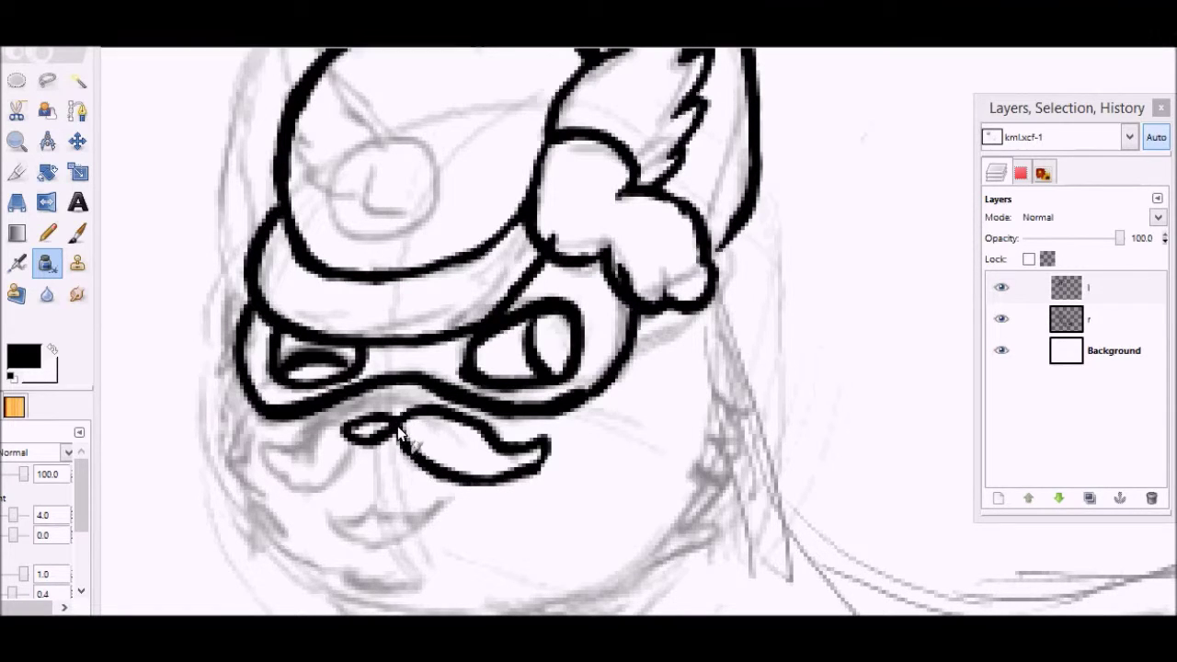
- Ink the pointed lips under the nose and the curled left half of the moustache
{"action": "mouse_move", "coordinate": [391, 515]}
{"action": "left_mouse_down"}
{"action": "mouse_move", "coordinate": [431, 496]}
{"action": "mouse_move", "coordinate": [354, 521]}
{"action": "mouse_move", "coordinate": [339, 514]}
{"action": "mouse_move", "coordinate": [344, 534]}
{"action": "mouse_move", "coordinate": [331, 522]}
{"action": "mouse_move", "coordinate": [380, 548]}
{"action": "mouse_move", "coordinate": [424, 527]}
{"action": "mouse_move", "coordinate": [434, 507]}
{"action": "mouse_move", "coordinate": [399, 534]}
{"action": "mouse_move", "coordinate": [433, 497]}
{"action": "mouse_move", "coordinate": [422, 523]}
{"action": "mouse_move", "coordinate": [395, 535]}
{"action": "left_mouse_up"}
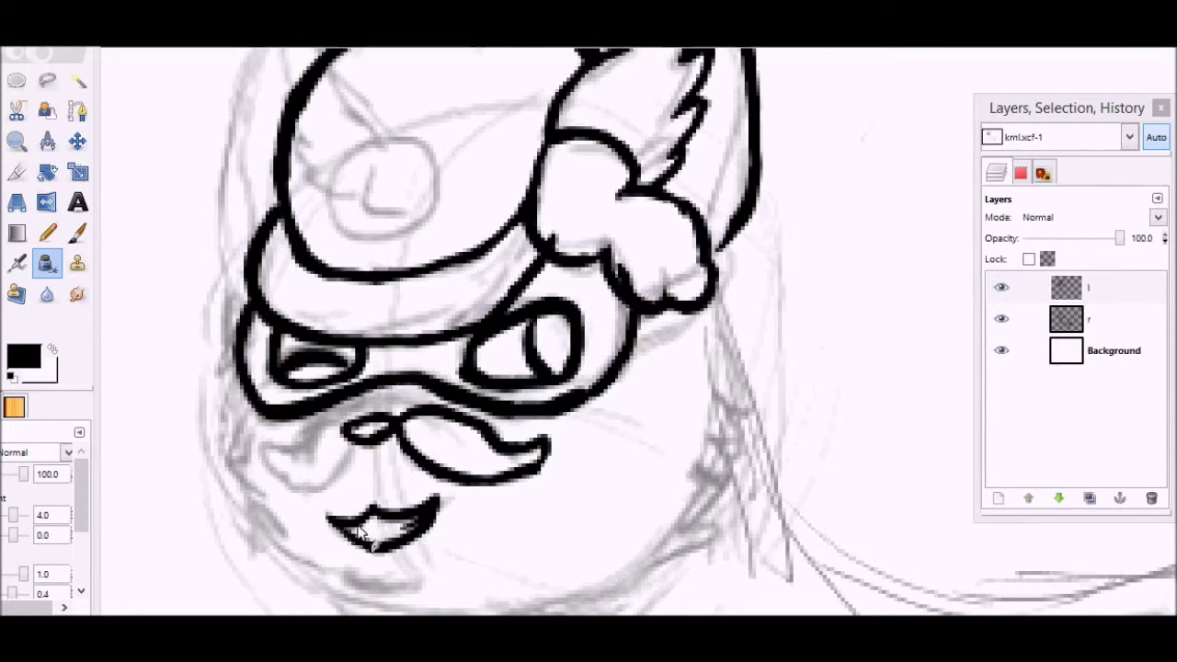
{"action": "left_click_drag", "start_coordinate": [349, 534], "coordinate": [377, 538]}
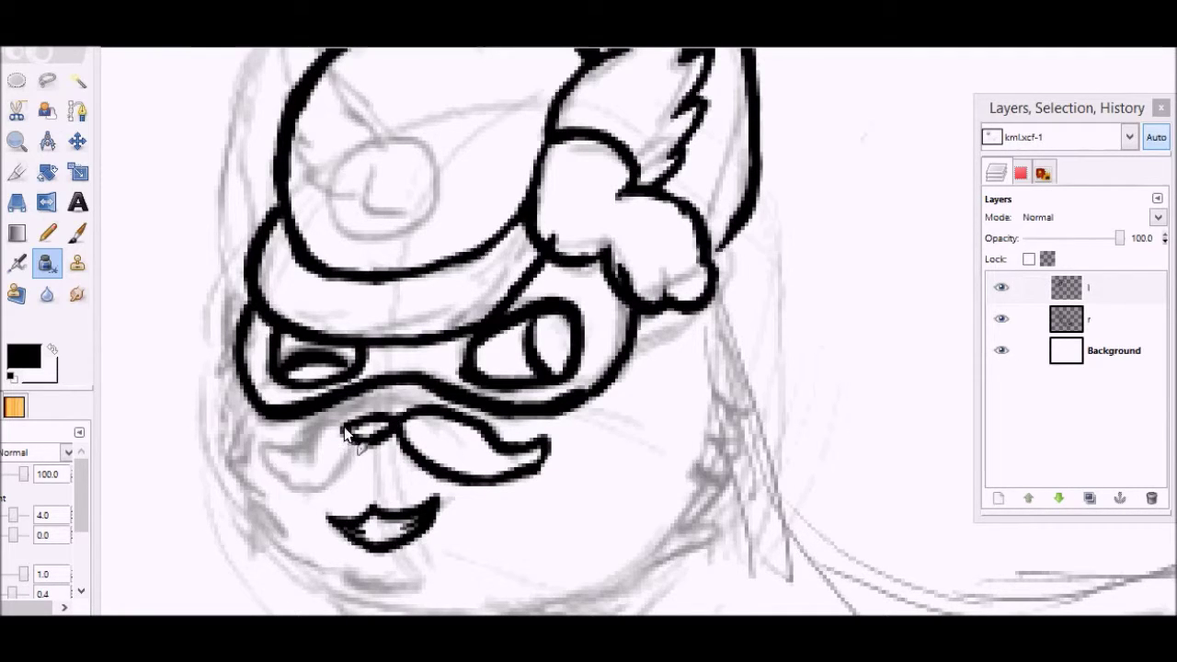
{"action": "mouse_move", "coordinate": [342, 429]}
{"action": "left_mouse_down"}
{"action": "mouse_move", "coordinate": [290, 456]}
{"action": "mouse_move", "coordinate": [262, 451]}
{"action": "left_mouse_up"}
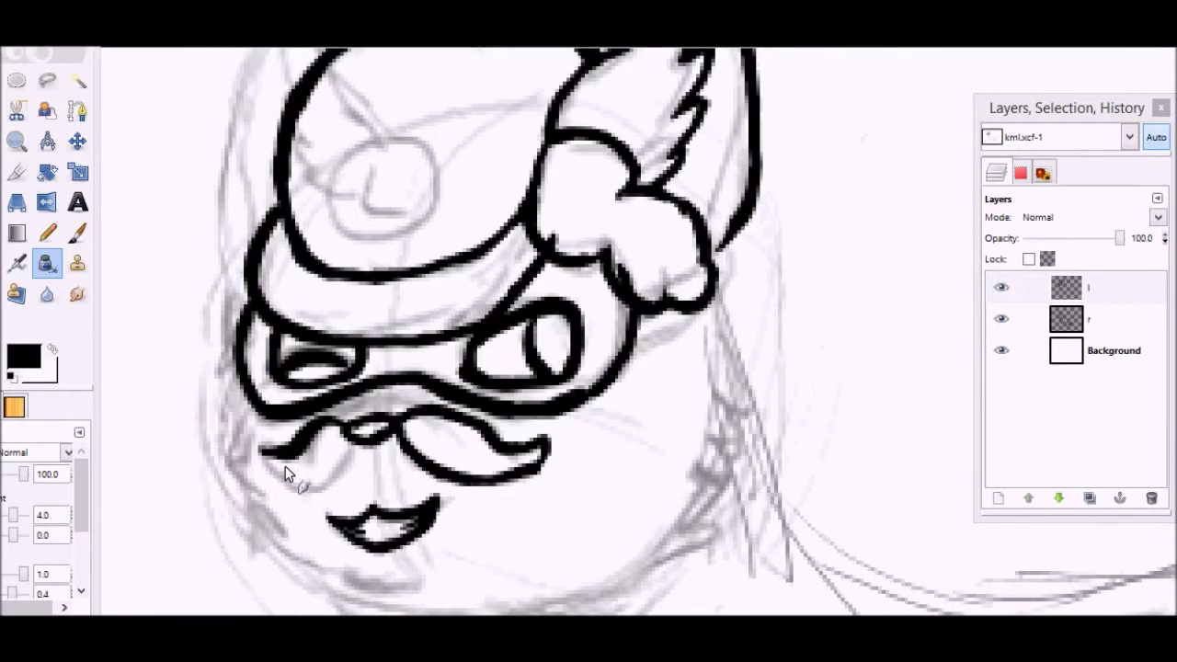
{"action": "key", "text": "ctrl+z"}
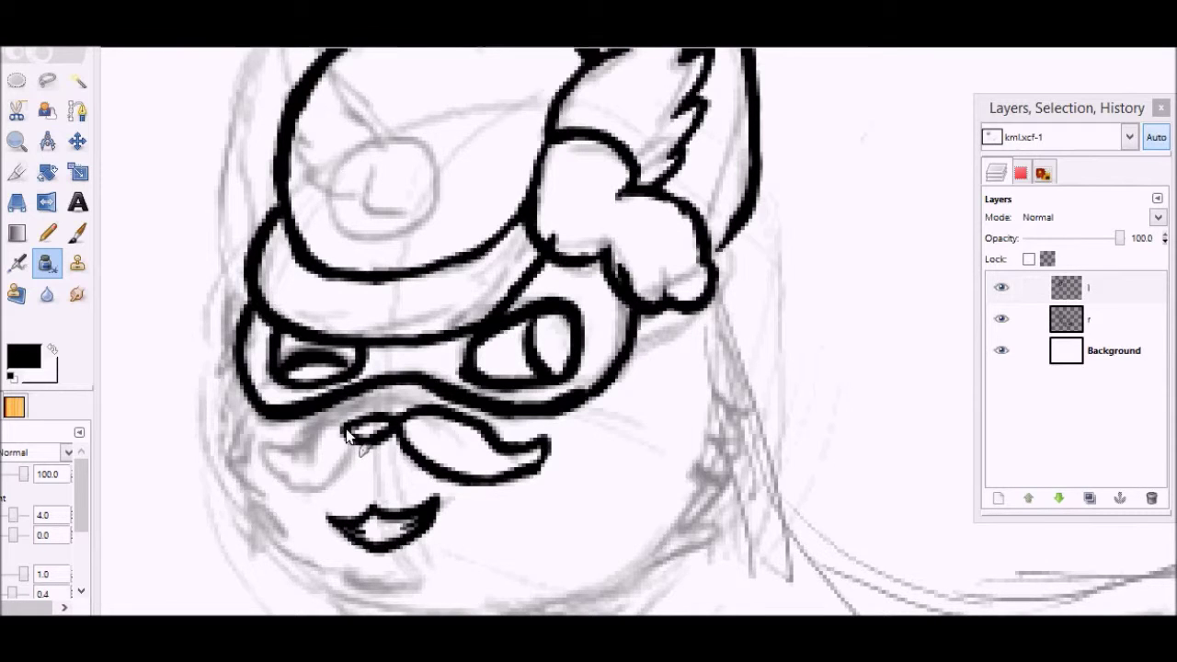
{"action": "mouse_move", "coordinate": [322, 431]}
{"action": "left_mouse_down"}
{"action": "mouse_move", "coordinate": [294, 454]}
{"action": "mouse_move", "coordinate": [269, 447]}
{"action": "mouse_move", "coordinate": [333, 486]}
{"action": "mouse_move", "coordinate": [357, 447]}
{"action": "left_mouse_up"}
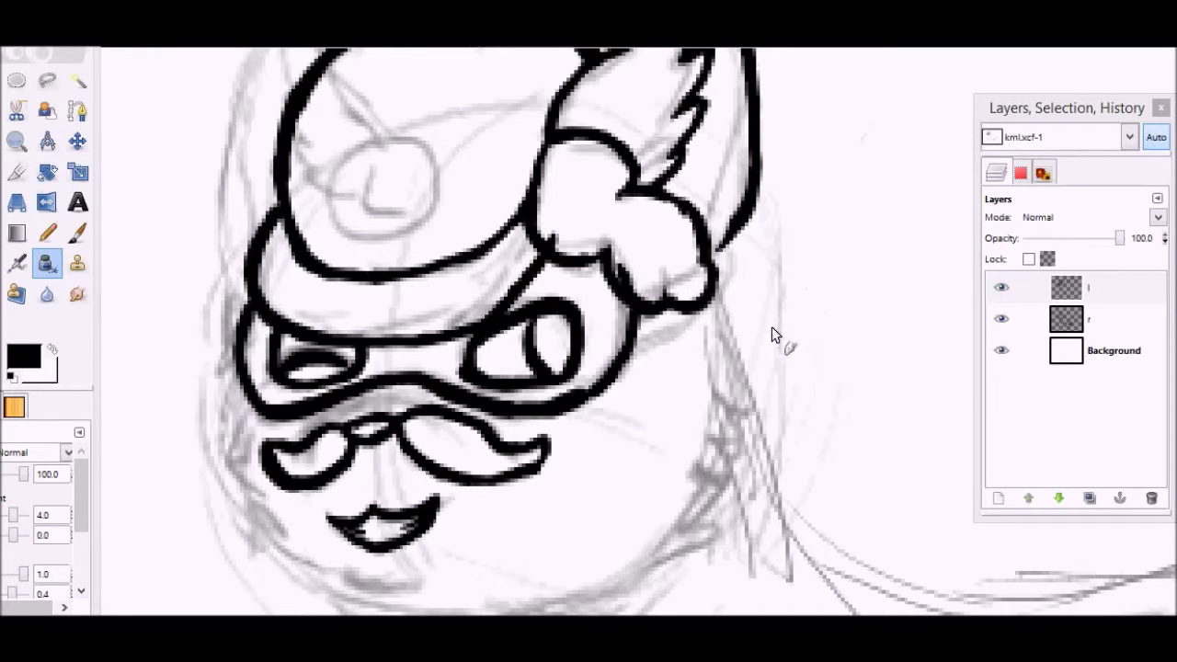
- Ink the jagged cheek fur along the right side of the face and erase the stray stroke ends inside it
{"action": "mouse_move", "coordinate": [709, 341]}
{"action": "left_mouse_down"}
{"action": "mouse_move", "coordinate": [760, 393]}
{"action": "mouse_move", "coordinate": [747, 402]}
{"action": "left_mouse_up"}
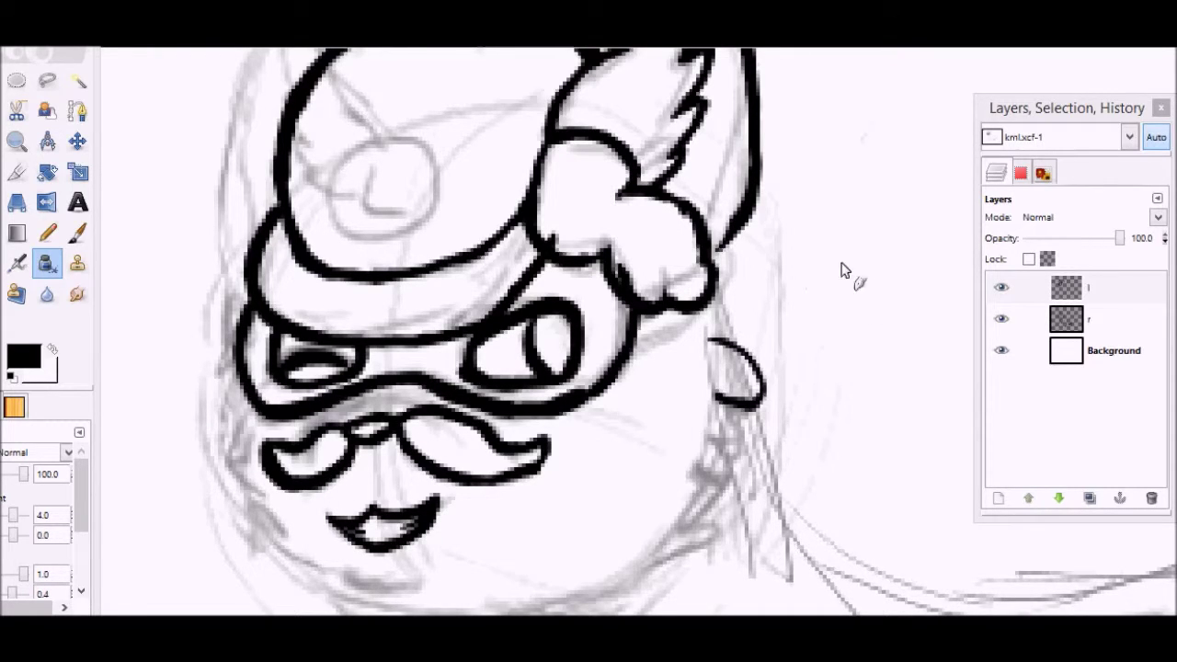
{"action": "key", "text": "ctrl+z"}
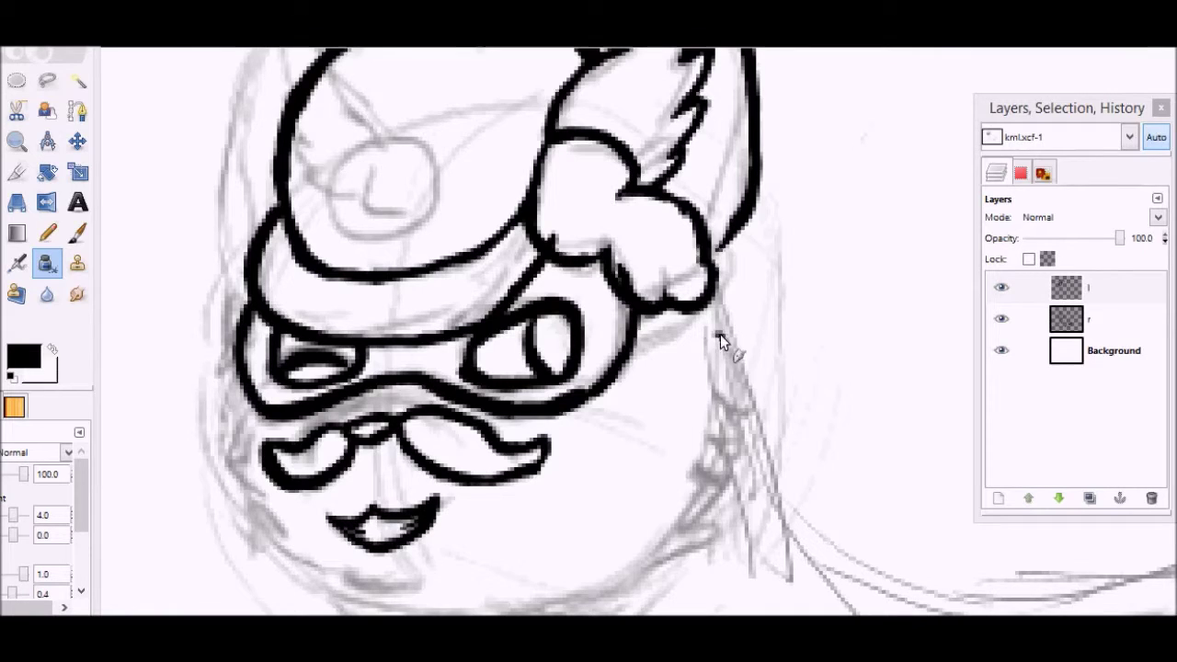
{"action": "mouse_move", "coordinate": [718, 443]}
{"action": "left_mouse_down"}
{"action": "mouse_move", "coordinate": [736, 465]}
{"action": "mouse_move", "coordinate": [701, 473]}
{"action": "mouse_move", "coordinate": [729, 482]}
{"action": "mouse_move", "coordinate": [726, 469]}
{"action": "mouse_move", "coordinate": [692, 545]}
{"action": "mouse_move", "coordinate": [655, 568]}
{"action": "left_mouse_up"}
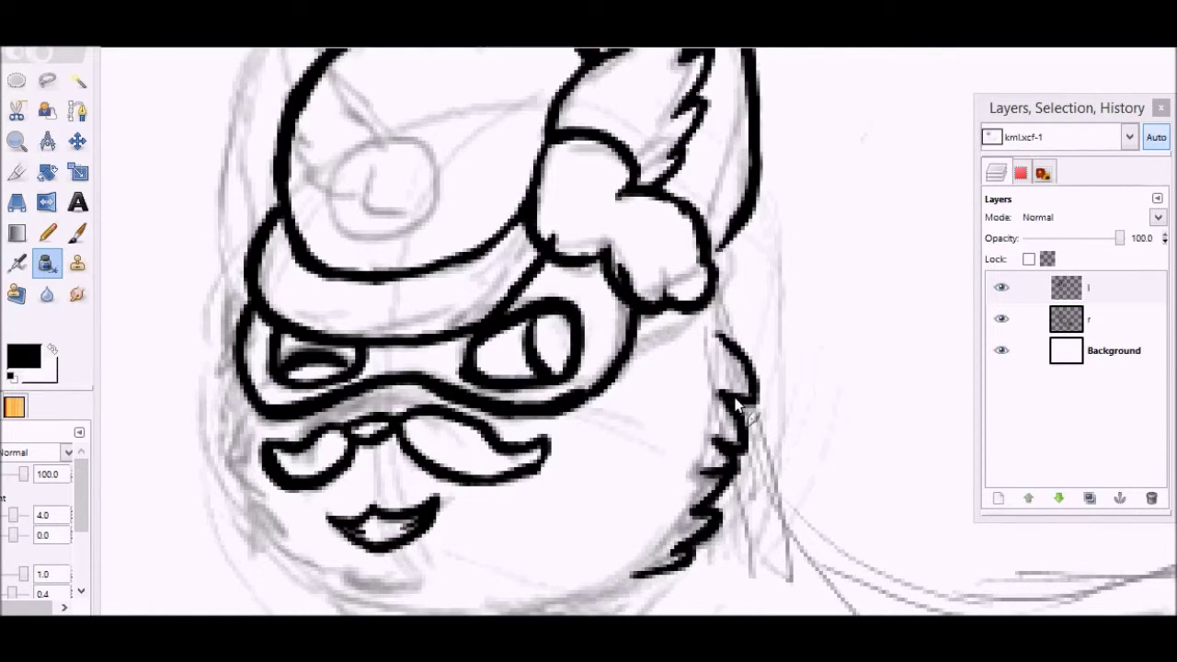
{"action": "key", "text": "shift+e"}
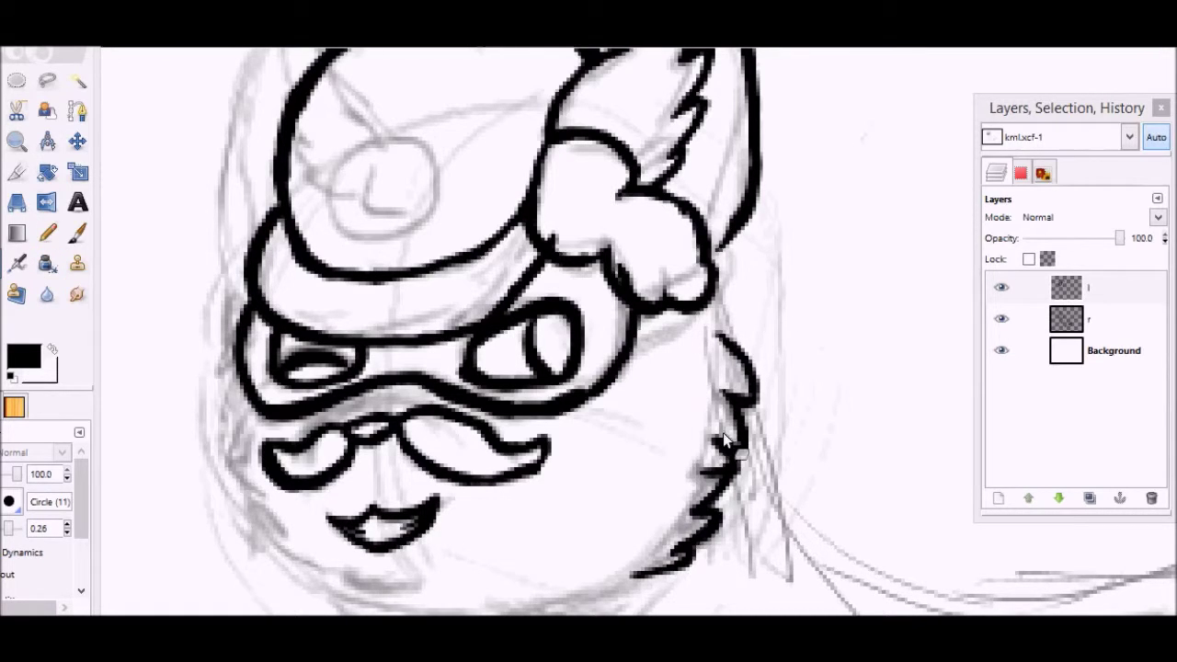
{"action": "left_click_drag", "start_coordinate": [719, 458], "coordinate": [695, 474]}
{"action": "left_click_drag", "start_coordinate": [672, 519], "coordinate": [672, 545]}
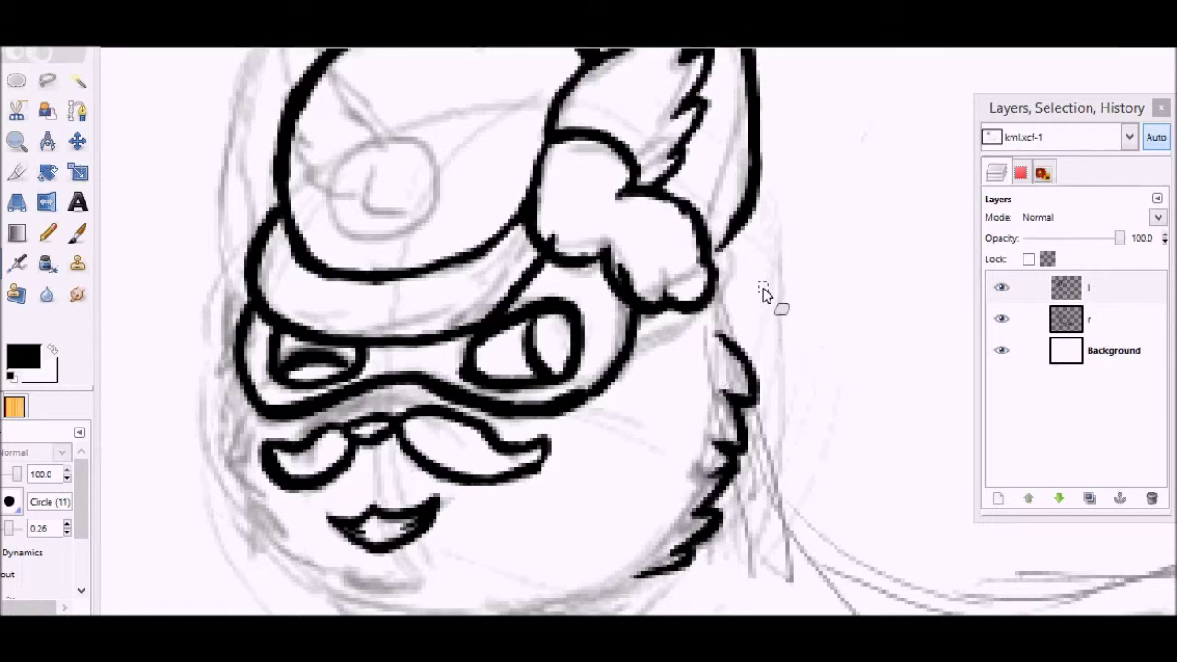
- Ink the line from the right ear's base down to the cheek fur, plus the inner edge line of that ear
{"action": "key", "text": "k"}
{"action": "left_click_drag", "start_coordinate": [724, 243], "coordinate": [735, 333]}
{"action": "key", "text": "ctrl+z"}
{"action": "left_click_drag", "start_coordinate": [724, 250], "coordinate": [751, 372]}
{"action": "left_click_drag", "start_coordinate": [743, 241], "coordinate": [755, 370]}
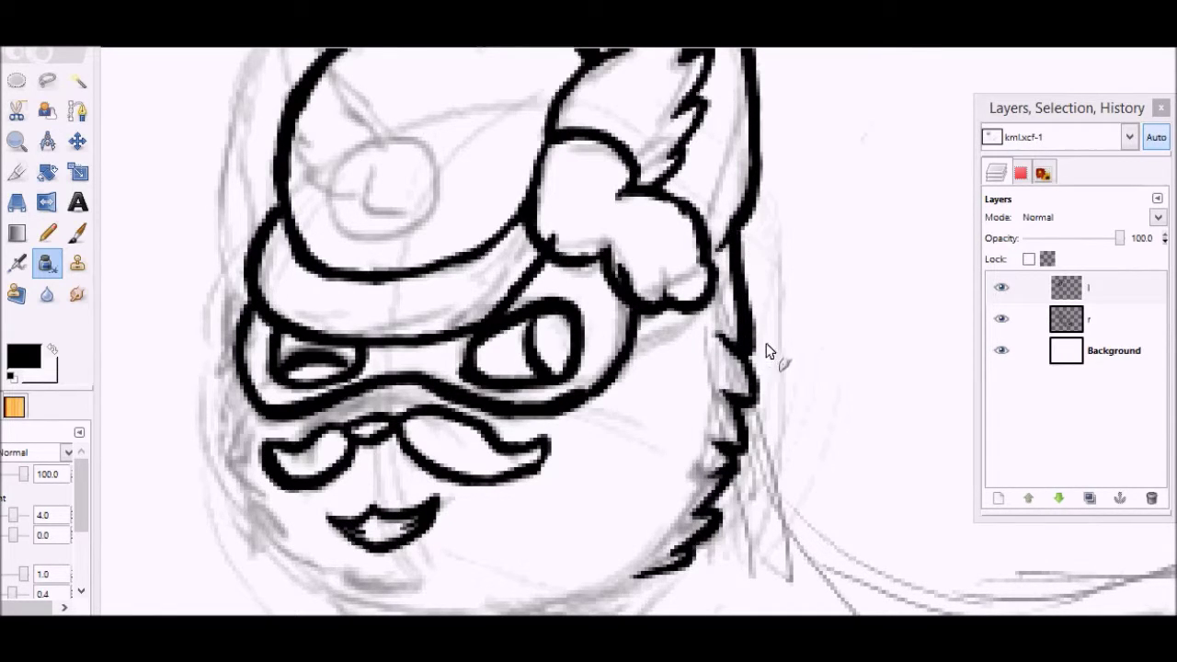
{"action": "left_click_drag", "start_coordinate": [751, 341], "coordinate": [760, 377]}
{"action": "left_click_drag", "start_coordinate": [1173, 317], "coordinate": [1156, 268]}
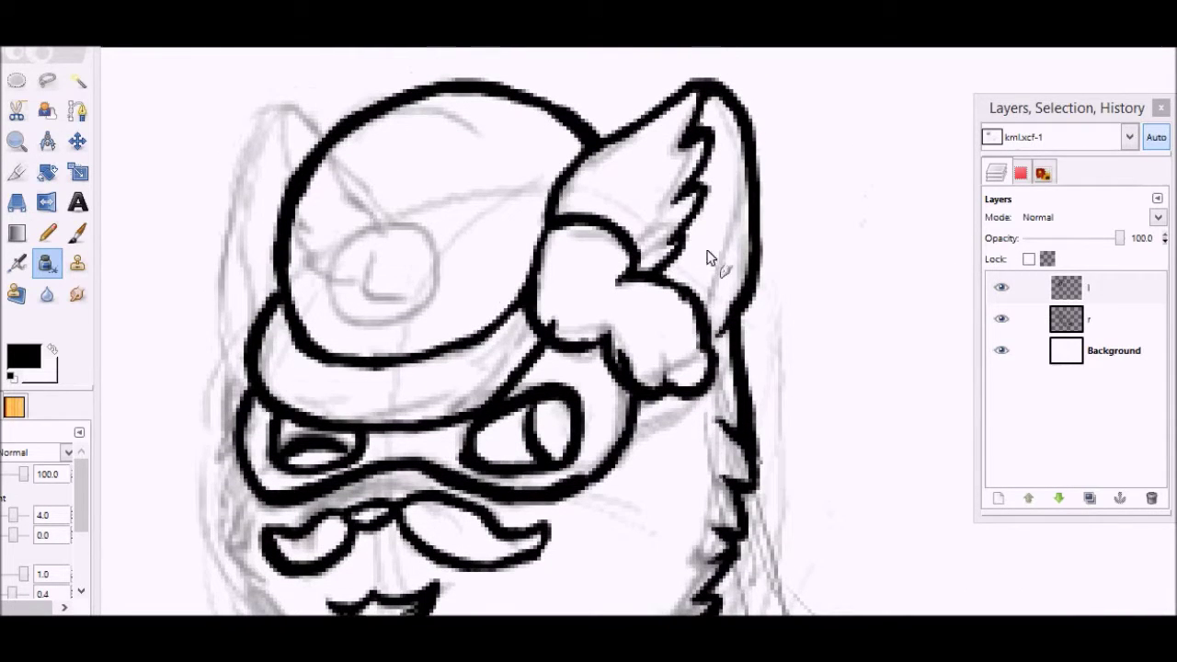
{"action": "mouse_move", "coordinate": [743, 202]}
{"action": "left_mouse_down"}
{"action": "mouse_move", "coordinate": [706, 300]}
{"action": "mouse_move", "coordinate": [717, 345]}
{"action": "left_mouse_up"}
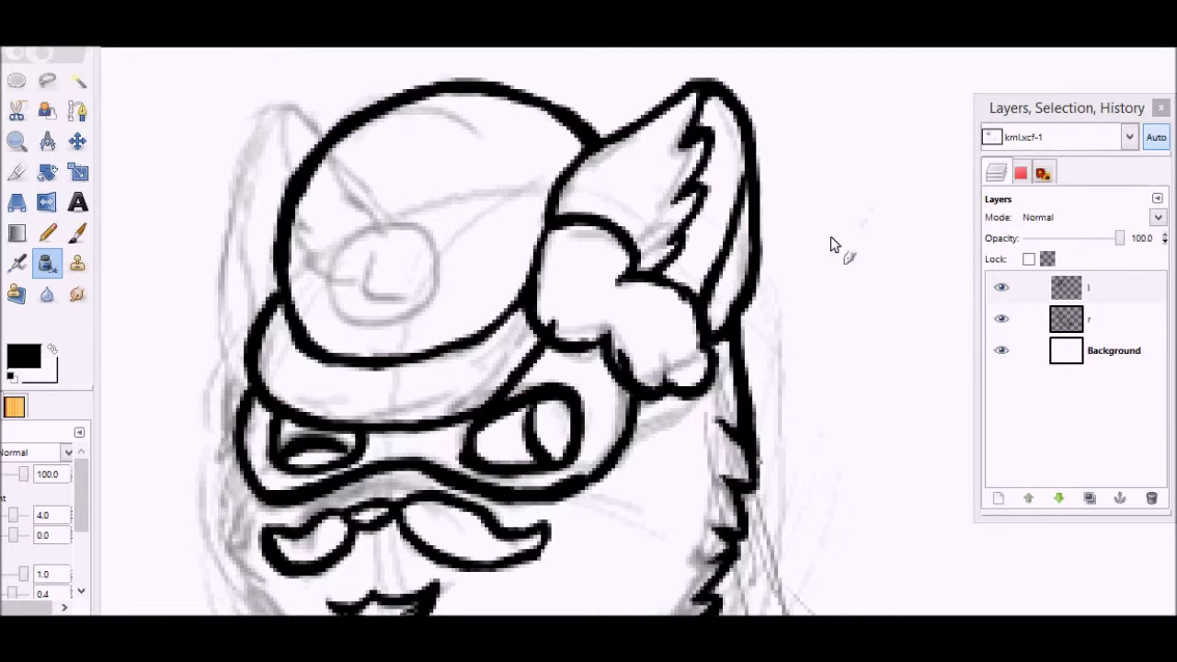
- Ink the outer outline of the left ear from the hat over the tip down to the mask
{"action": "mouse_move", "coordinate": [331, 140]}
{"action": "left_mouse_down"}
{"action": "mouse_move", "coordinate": [292, 109]}
{"action": "mouse_move", "coordinate": [270, 112]}
{"action": "mouse_move", "coordinate": [243, 154]}
{"action": "mouse_move", "coordinate": [218, 296]}
{"action": "mouse_move", "coordinate": [229, 368]}
{"action": "left_mouse_up"}
{"action": "key", "text": "ctrl+z"}
{"action": "mouse_move", "coordinate": [327, 140]}
{"action": "left_mouse_down"}
{"action": "mouse_move", "coordinate": [294, 105]}
{"action": "mouse_move", "coordinate": [254, 119]}
{"action": "mouse_move", "coordinate": [223, 259]}
{"action": "left_mouse_up"}
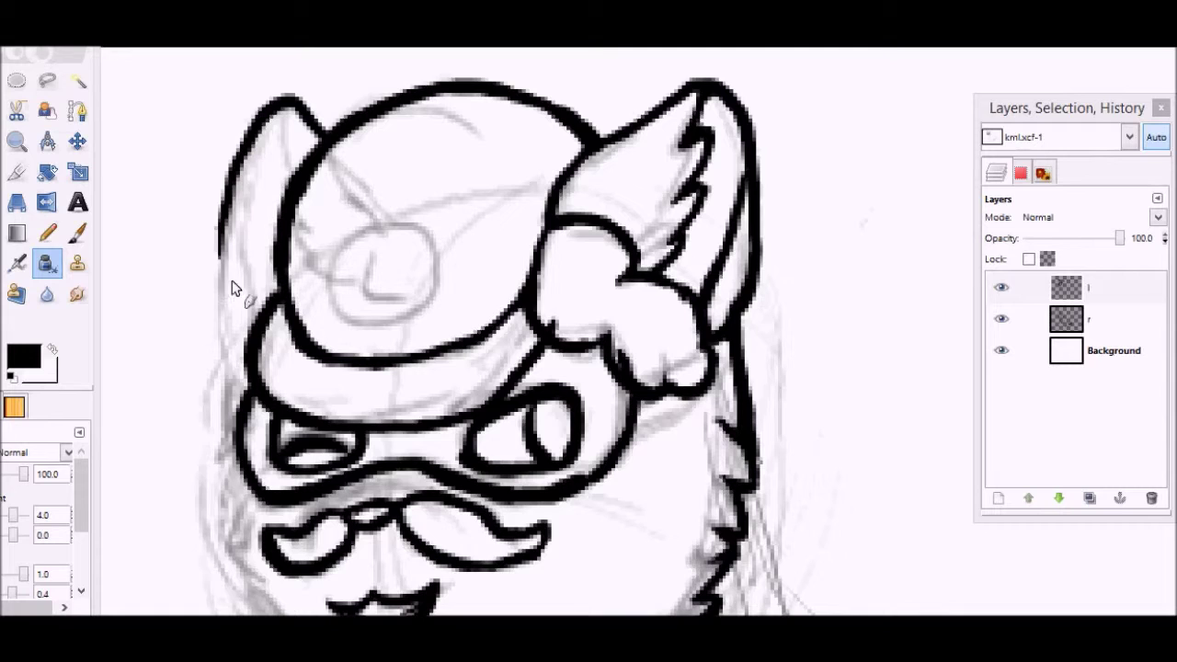
{"action": "mouse_move", "coordinate": [236, 187]}
{"action": "left_mouse_down"}
{"action": "mouse_move", "coordinate": [218, 275]}
{"action": "mouse_move", "coordinate": [238, 423]}
{"action": "left_mouse_up"}
{"action": "left_click_drag", "start_coordinate": [222, 361], "coordinate": [243, 409]}
{"action": "key", "text": "ctrl+z"}
- Ink the left ear's inner fur lines near the tip and its inner edge line down to the hat brim
{"action": "left_click_drag", "start_coordinate": [289, 105], "coordinate": [290, 131]}
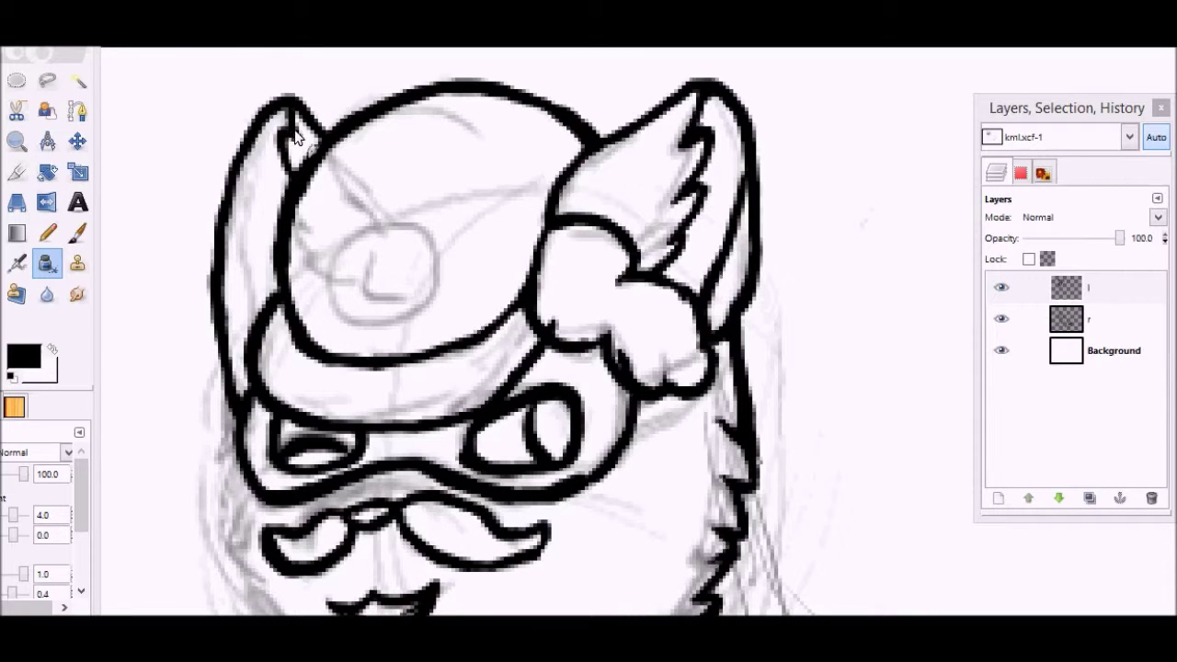
{"action": "left_click_drag", "start_coordinate": [288, 112], "coordinate": [292, 198]}
{"action": "key", "text": "z"}
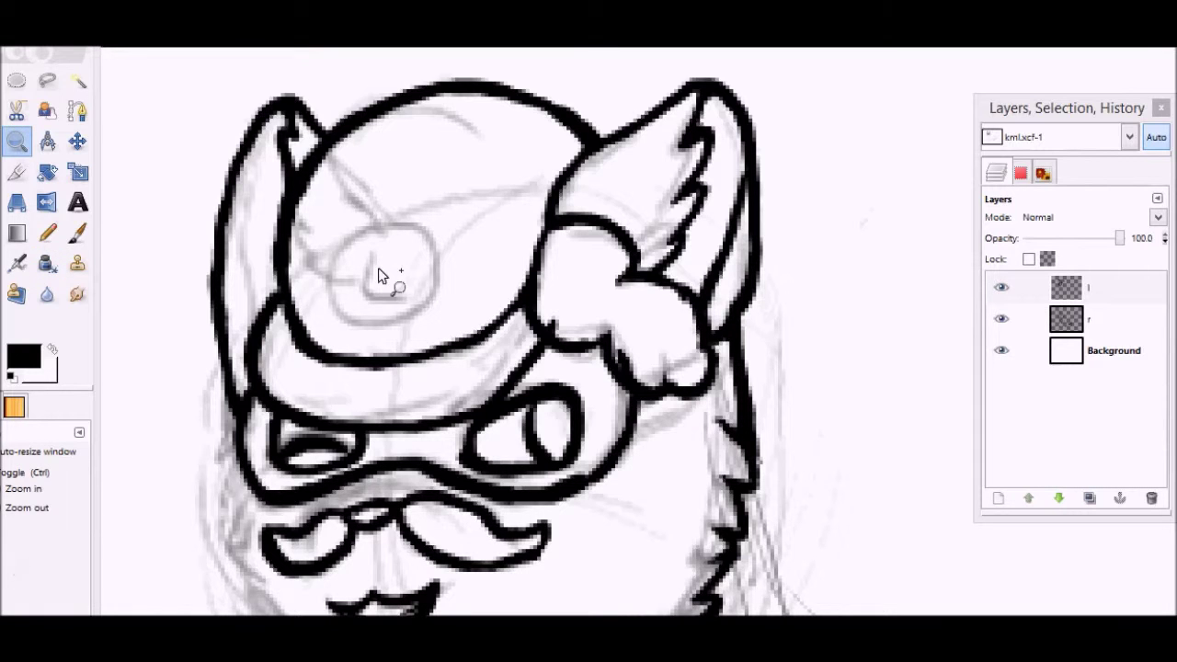
{"action": "left_click_drag", "start_coordinate": [142, 231], "coordinate": [418, 412]}
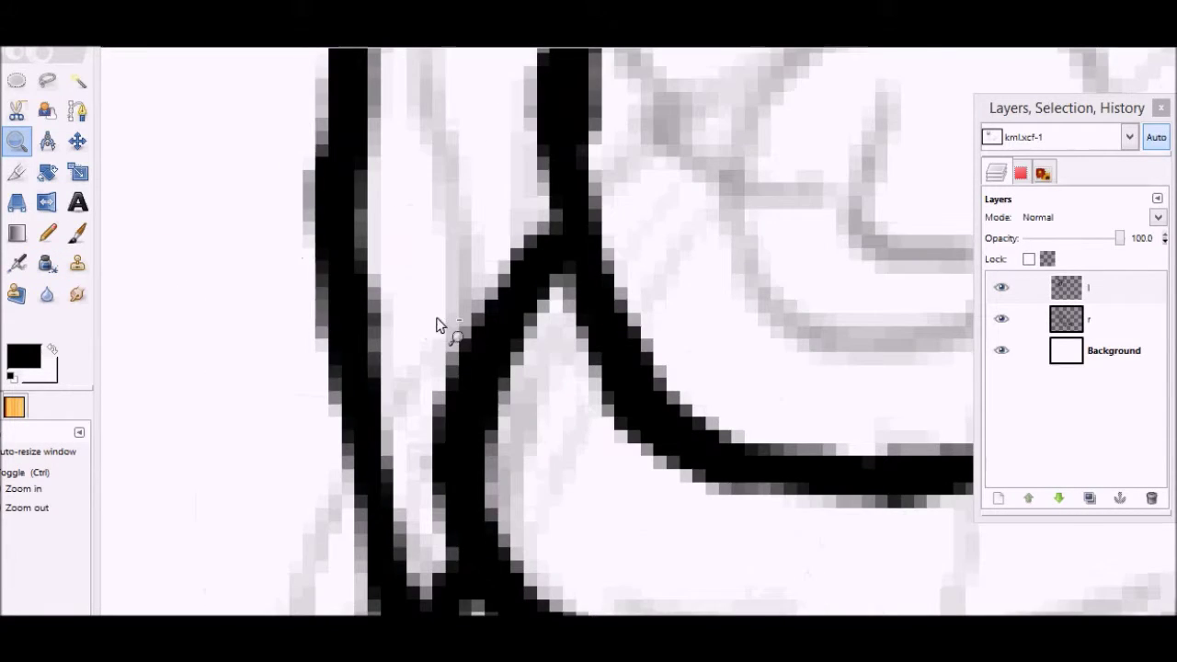
{"action": "scroll", "coordinate": [440, 320], "scroll_direction": "down", "scroll_amount": 3}
{"action": "key", "text": "k"}
{"action": "mouse_move", "coordinate": [440, 122]}
{"action": "left_mouse_down"}
{"action": "mouse_move", "coordinate": [441, 273]}
{"action": "mouse_move", "coordinate": [464, 355]}
{"action": "left_mouse_up"}
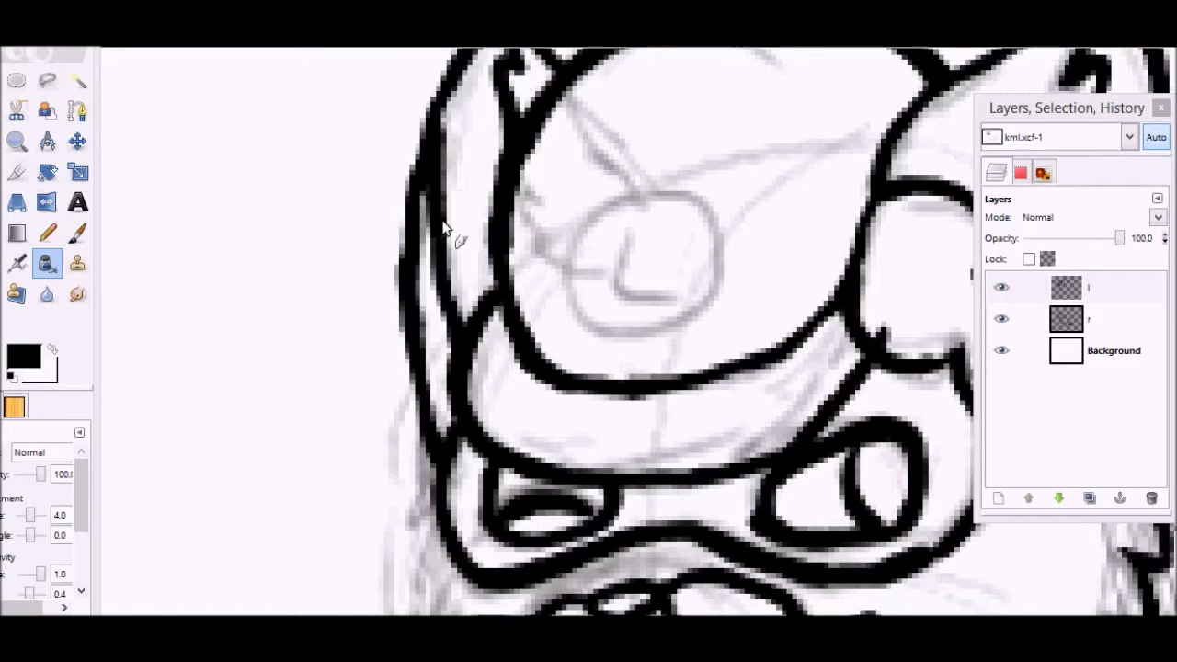
- Ink the curved chin line below the lips, tapering toward its right end
{"action": "key", "text": "z"}
{"action": "left_click", "coordinate": [549, 341], "text": "ctrl"}
{"action": "left_click_drag", "start_coordinate": [384, 264], "coordinate": [839, 544]}
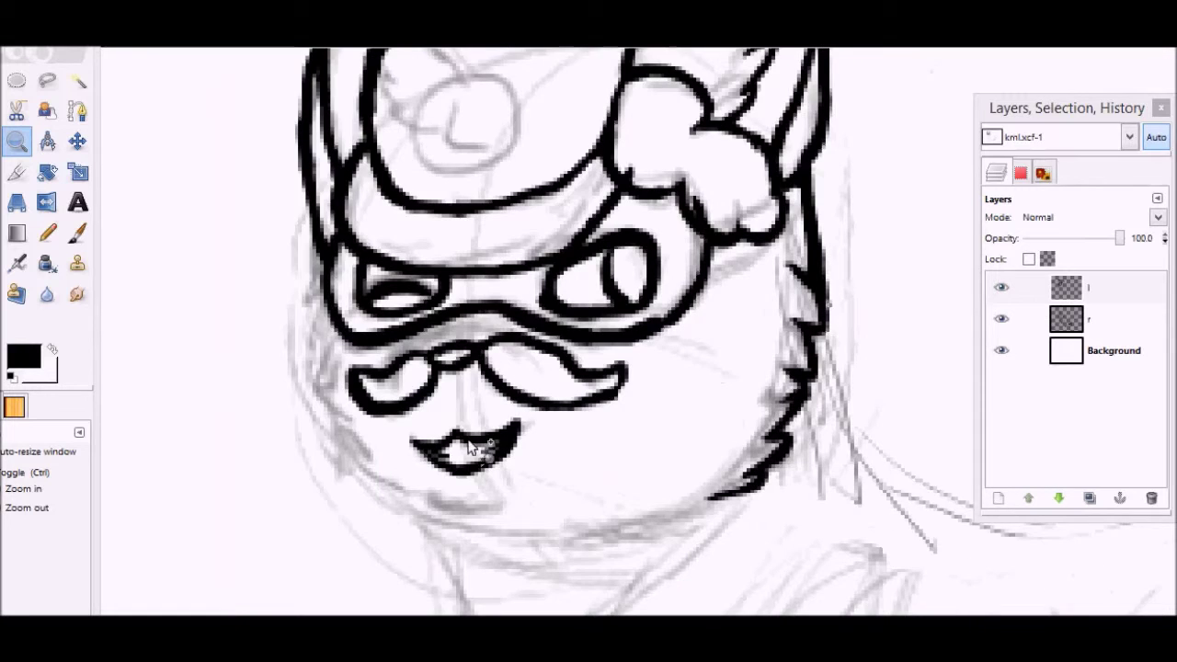
{"action": "left_click", "coordinate": [489, 542]}
{"action": "key", "text": "k"}
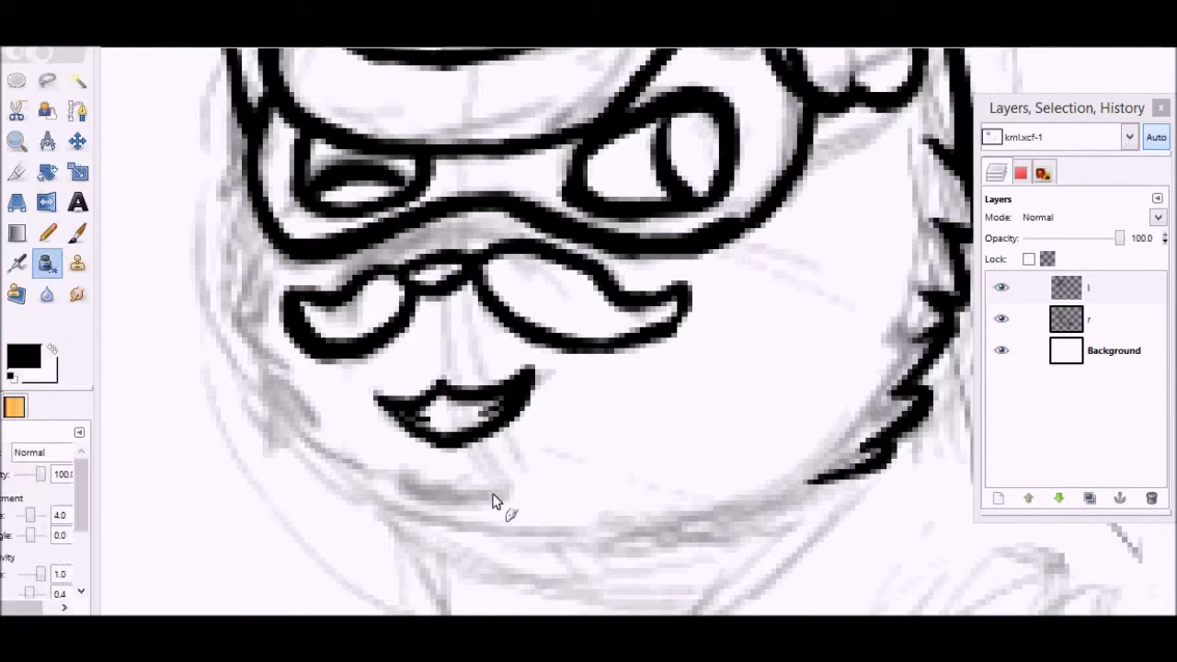
{"action": "mouse_move", "coordinate": [392, 473]}
{"action": "left_mouse_down"}
{"action": "mouse_move", "coordinate": [452, 505]}
{"action": "mouse_move", "coordinate": [517, 492]}
{"action": "left_mouse_up"}
{"action": "key", "text": "ctrl+z"}
{"action": "mouse_move", "coordinate": [391, 473]}
{"action": "left_mouse_down"}
{"action": "mouse_move", "coordinate": [432, 496]}
{"action": "mouse_move", "coordinate": [537, 465]}
{"action": "left_mouse_up"}
{"action": "key", "text": "ctrl+z"}
{"action": "left_click_drag", "start_coordinate": [393, 470], "coordinate": [504, 493]}
- Try to thicken the lower right outline of the lips
{"action": "key", "text": "shift+e"}
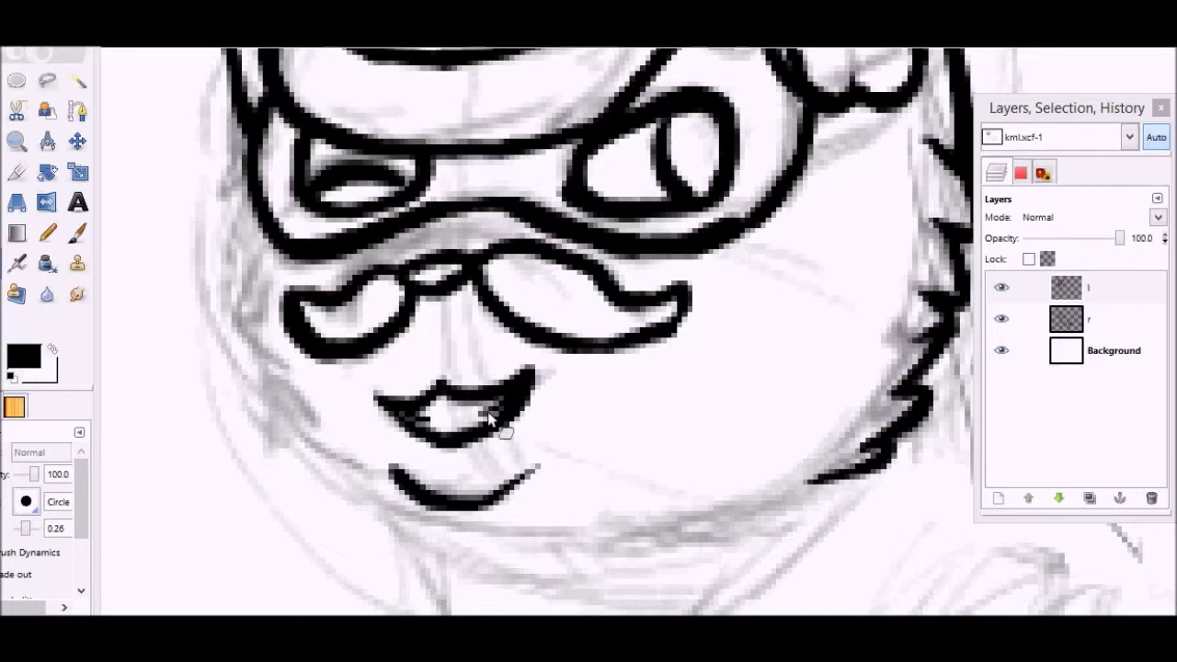
{"action": "key", "text": "k"}
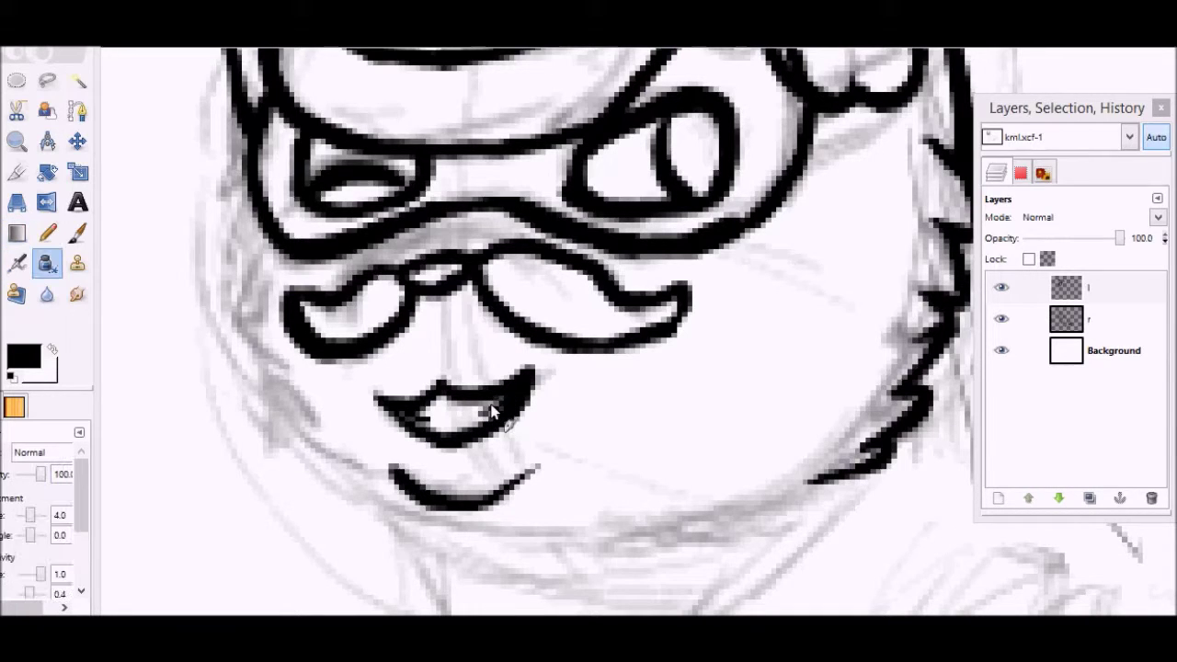
{"action": "left_click_drag", "start_coordinate": [519, 397], "coordinate": [445, 438]}
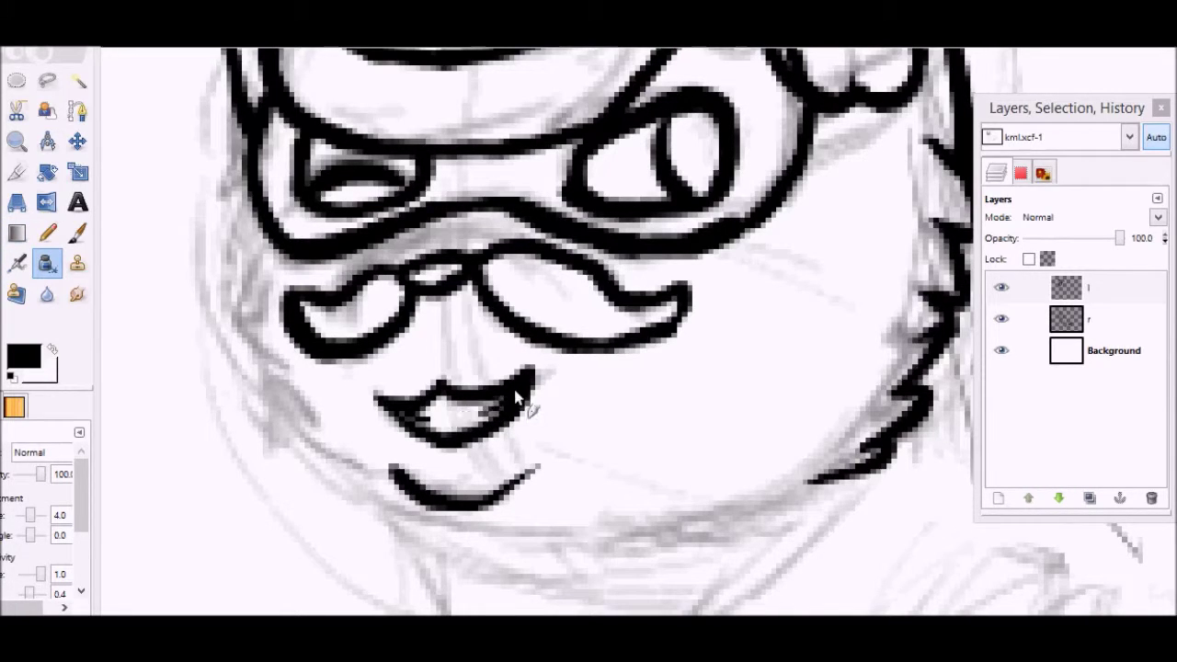
{"action": "left_click_drag", "start_coordinate": [520, 397], "coordinate": [439, 438]}
{"action": "key", "text": "ctrl+z"}
{"action": "key", "text": "shift+e"}
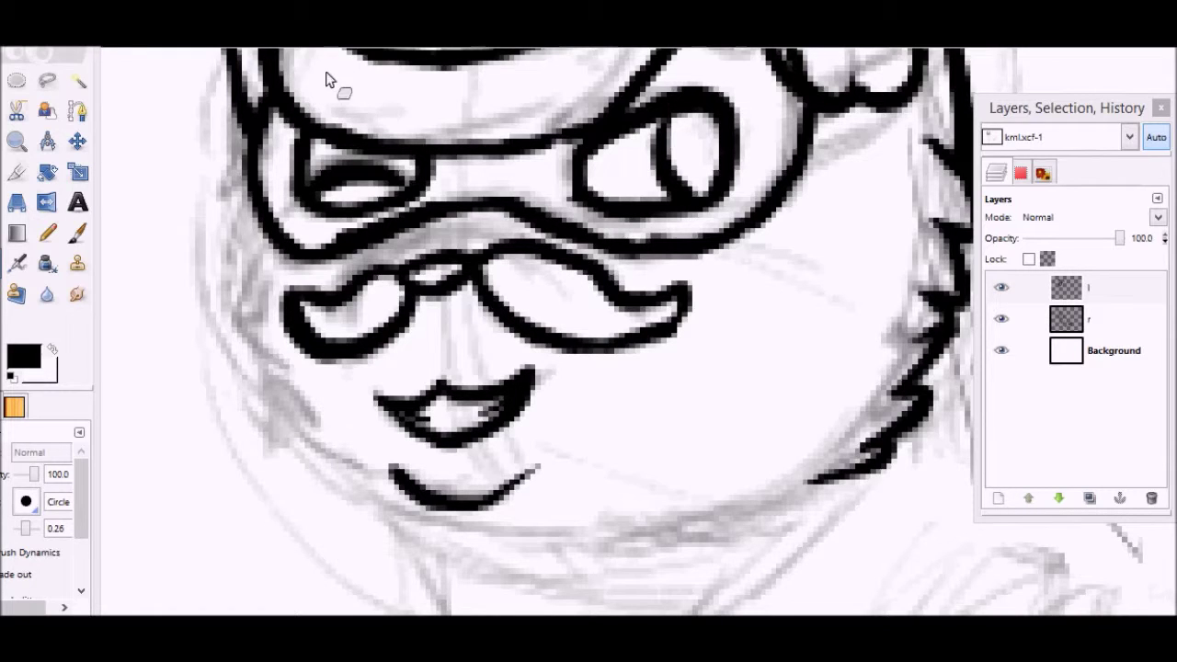
- Ink a curved line above the nose and moustache, and the jagged left cheek fur down to the chin line
{"action": "key", "text": "k"}
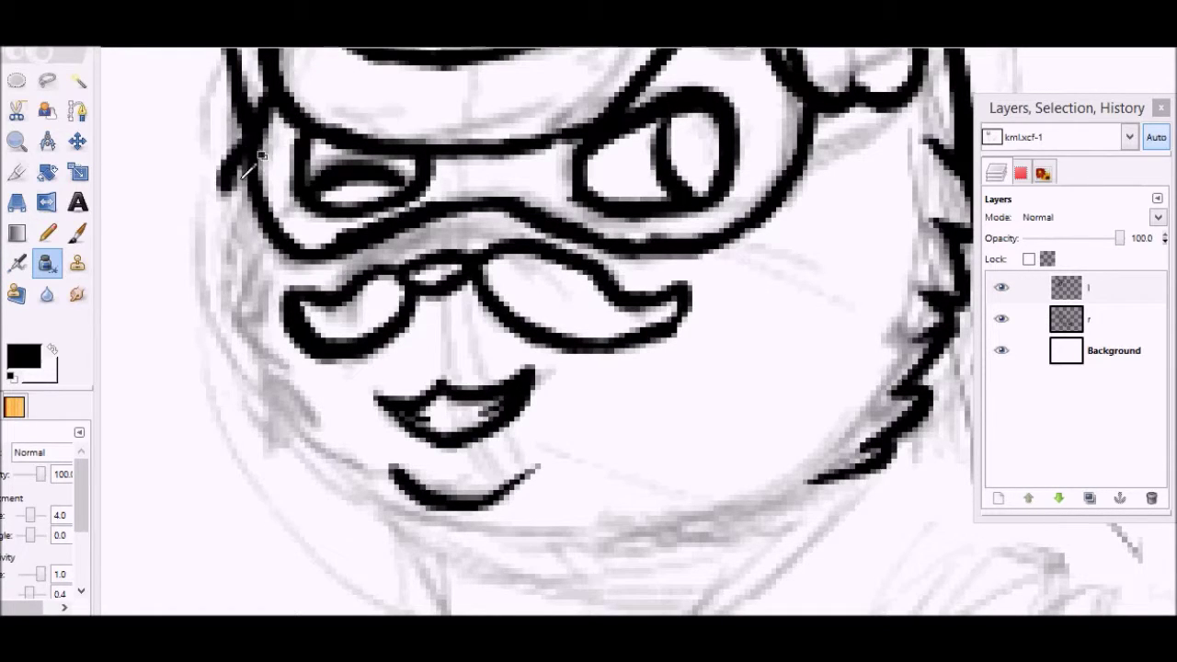
{"action": "left_click_drag", "start_coordinate": [377, 271], "coordinate": [443, 245]}
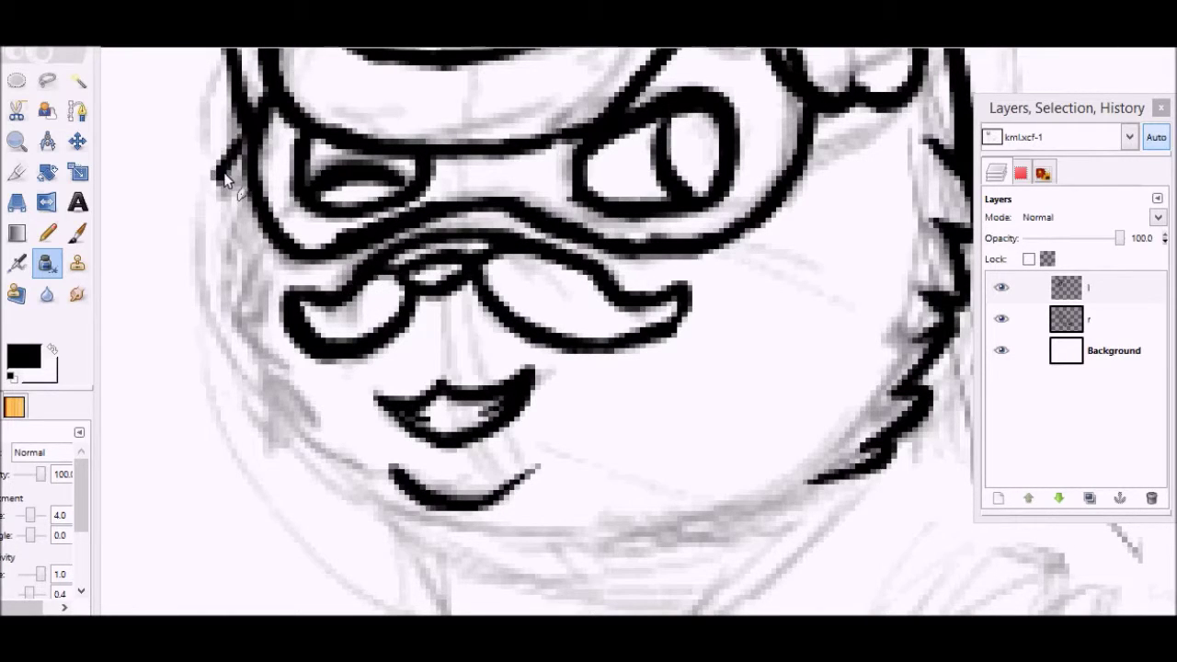
{"action": "mouse_move", "coordinate": [243, 152]}
{"action": "left_mouse_down"}
{"action": "mouse_move", "coordinate": [224, 189]}
{"action": "mouse_move", "coordinate": [214, 233]}
{"action": "mouse_move", "coordinate": [252, 235]}
{"action": "mouse_move", "coordinate": [235, 231]}
{"action": "mouse_move", "coordinate": [214, 295]}
{"action": "left_mouse_up"}
{"action": "key", "text": "ctrl+z"}
{"action": "mouse_move", "coordinate": [232, 242]}
{"action": "left_mouse_down"}
{"action": "mouse_move", "coordinate": [215, 291]}
{"action": "mouse_move", "coordinate": [261, 297]}
{"action": "mouse_move", "coordinate": [217, 325]}
{"action": "mouse_move", "coordinate": [261, 372]}
{"action": "mouse_move", "coordinate": [240, 382]}
{"action": "mouse_move", "coordinate": [303, 427]}
{"action": "mouse_move", "coordinate": [276, 415]}
{"action": "mouse_move", "coordinate": [296, 426]}
{"action": "mouse_move", "coordinate": [274, 446]}
{"action": "mouse_move", "coordinate": [346, 479]}
{"action": "left_mouse_up"}
{"action": "mouse_move", "coordinate": [273, 455]}
{"action": "left_mouse_down"}
{"action": "mouse_move", "coordinate": [384, 506]}
{"action": "mouse_move", "coordinate": [369, 497]}
{"action": "mouse_move", "coordinate": [446, 520]}
{"action": "left_mouse_up"}
{"action": "key", "text": "ctrl+z"}
{"action": "left_click_drag", "start_coordinate": [369, 491], "coordinate": [471, 503]}
- Ink the straight line from the right cheek fur down along the back of the neck to the sketched tip
{"action": "key", "text": "z"}
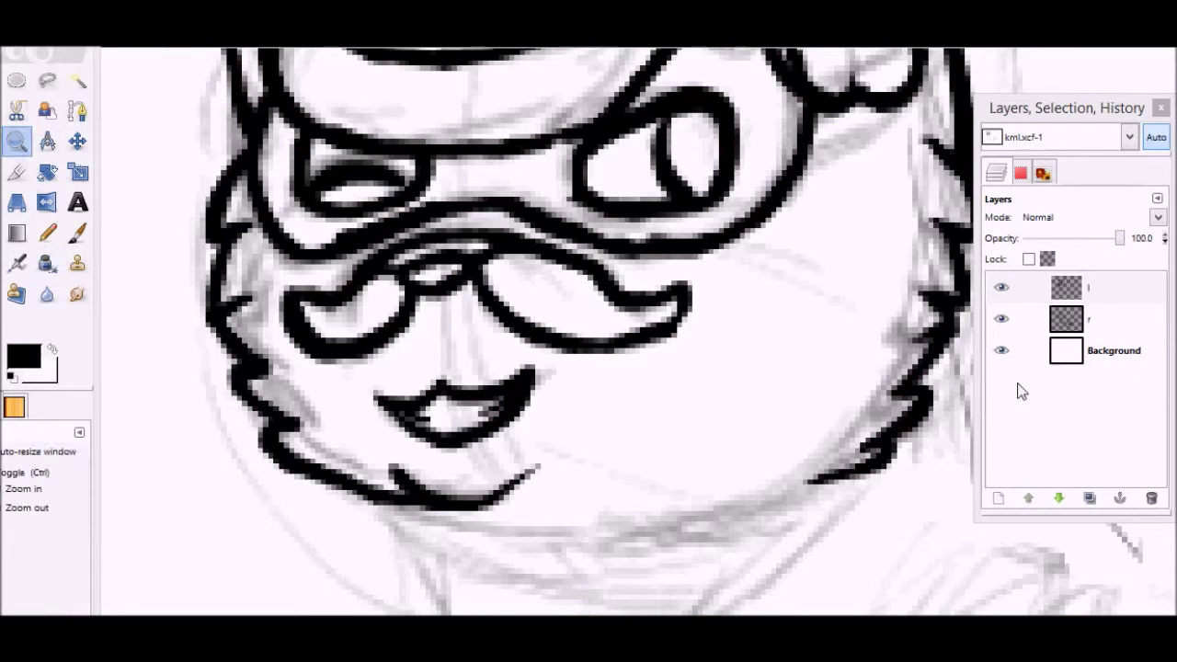
{"action": "left_click", "coordinate": [758, 273], "text": "ctrl"}
{"action": "left_click", "coordinate": [772, 281], "text": "ctrl"}
{"action": "left_click", "coordinate": [773, 281], "text": "ctrl"}
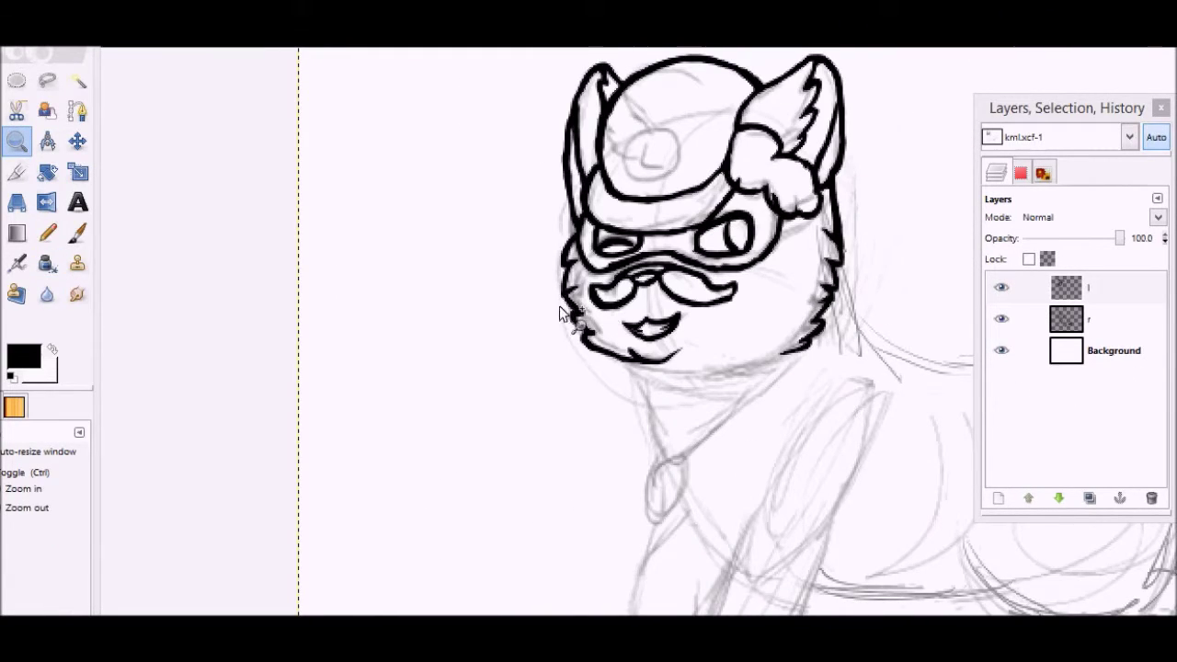
{"action": "left_click_drag", "start_coordinate": [756, 157], "coordinate": [964, 482]}
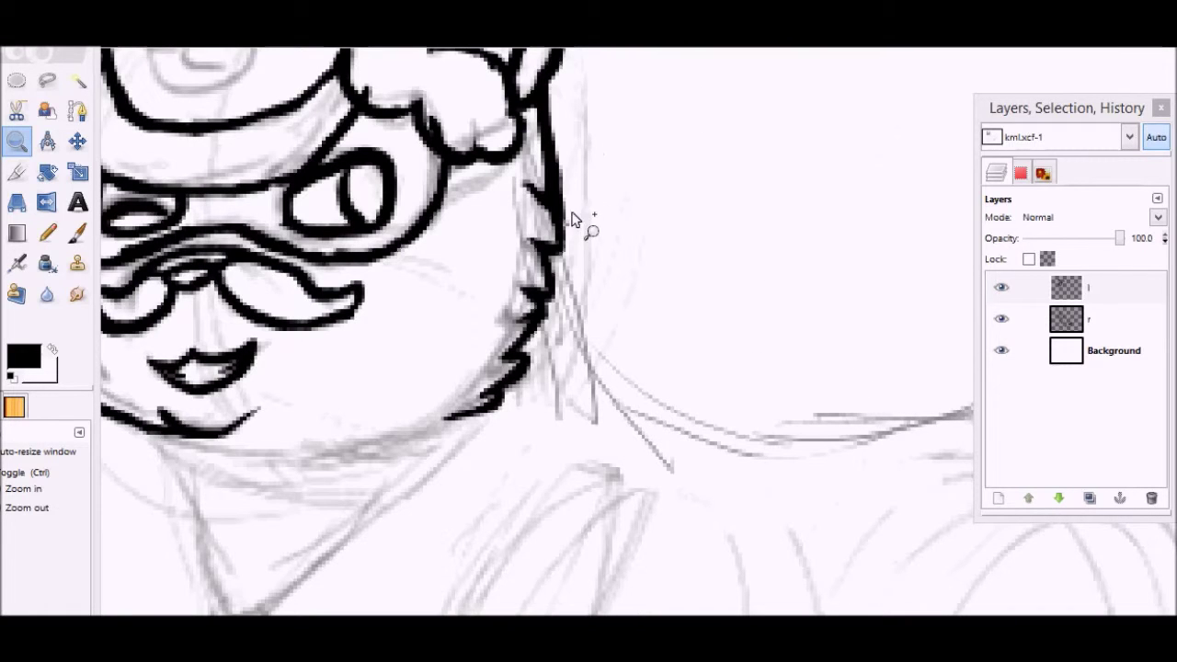
{"action": "key", "text": "k"}
{"action": "left_click_drag", "start_coordinate": [558, 237], "coordinate": [573, 310]}
{"action": "key", "text": "ctrl+z"}
{"action": "left_click_drag", "start_coordinate": [555, 230], "coordinate": [596, 423]}
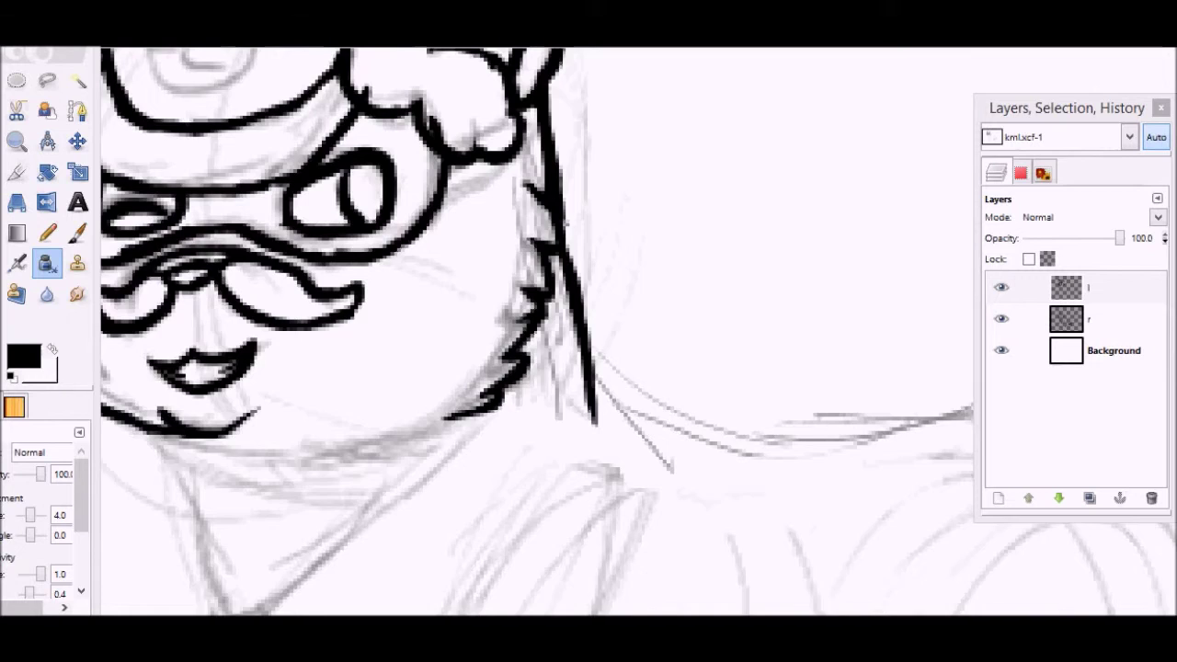
- Ink both long edges of the nearer front leg from the elbow down toward the paw
{"action": "left_click_drag", "start_coordinate": [657, 614], "coordinate": [590, 614]}
{"action": "scroll", "coordinate": [588, 331], "scroll_direction": "down", "scroll_amount": 10}
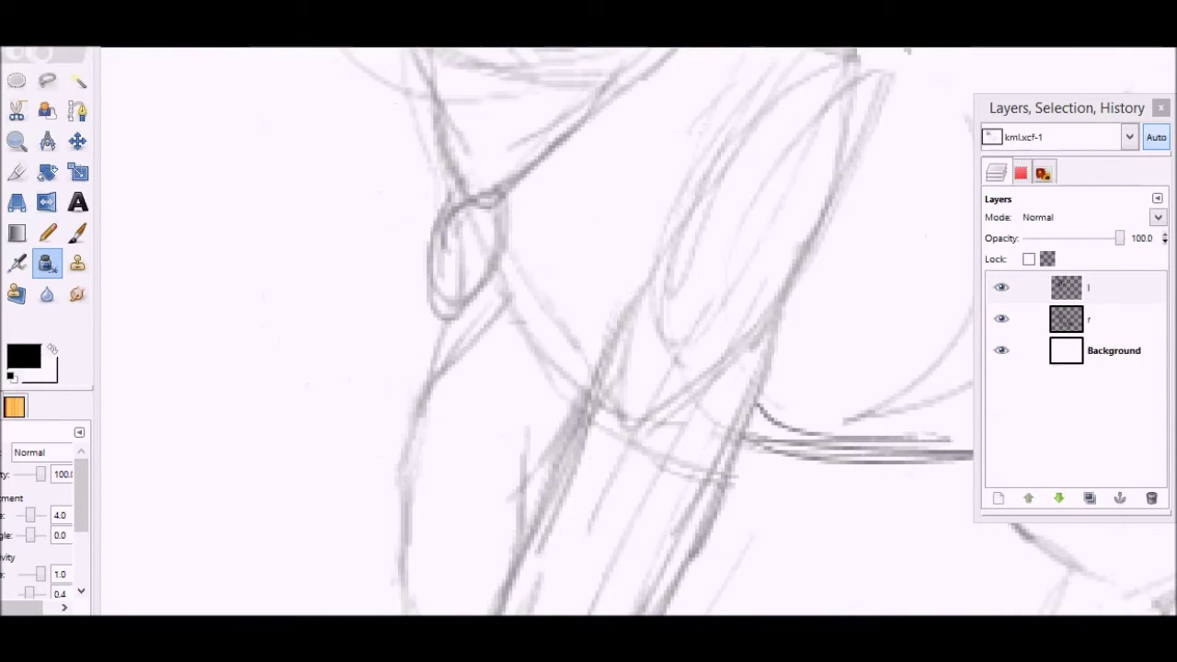
{"action": "left_click_drag", "start_coordinate": [784, 306], "coordinate": [749, 434]}
{"action": "key", "text": "ctrl+z"}
{"action": "mouse_move", "coordinate": [785, 304]}
{"action": "left_mouse_down"}
{"action": "mouse_move", "coordinate": [708, 541]}
{"action": "mouse_move", "coordinate": [657, 614]}
{"action": "left_mouse_up"}
{"action": "key", "text": "ctrl+z"}
{"action": "mouse_move", "coordinate": [776, 342]}
{"action": "left_mouse_down"}
{"action": "mouse_move", "coordinate": [738, 464]}
{"action": "mouse_move", "coordinate": [657, 612]}
{"action": "left_mouse_up"}
{"action": "left_click_drag", "start_coordinate": [624, 318], "coordinate": [488, 615]}
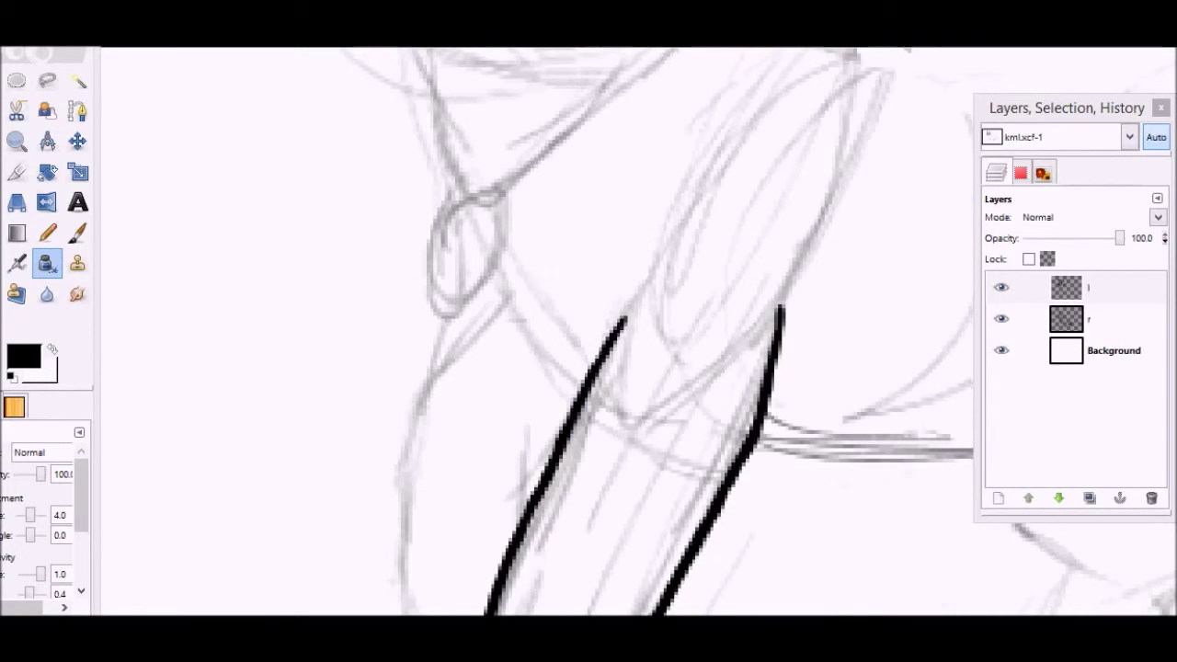
{"action": "scroll", "coordinate": [533, 331], "scroll_direction": "down", "scroll_amount": 5}
{"action": "left_click_drag", "start_coordinate": [643, 339], "coordinate": [598, 421]}
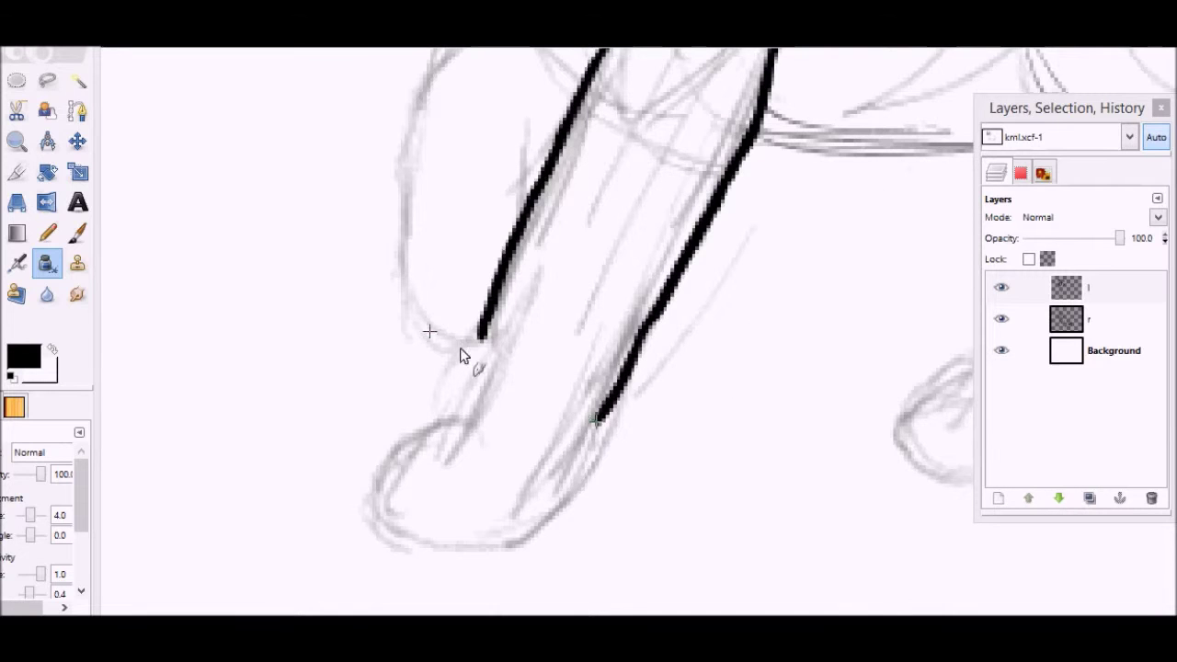
- Erase the lower part of the front leg's left edge line
{"action": "key", "text": "shift+e"}
{"action": "left_click_drag", "start_coordinate": [476, 328], "coordinate": [506, 259]}
{"action": "left_click_drag", "start_coordinate": [512, 303], "coordinate": [512, 257]}
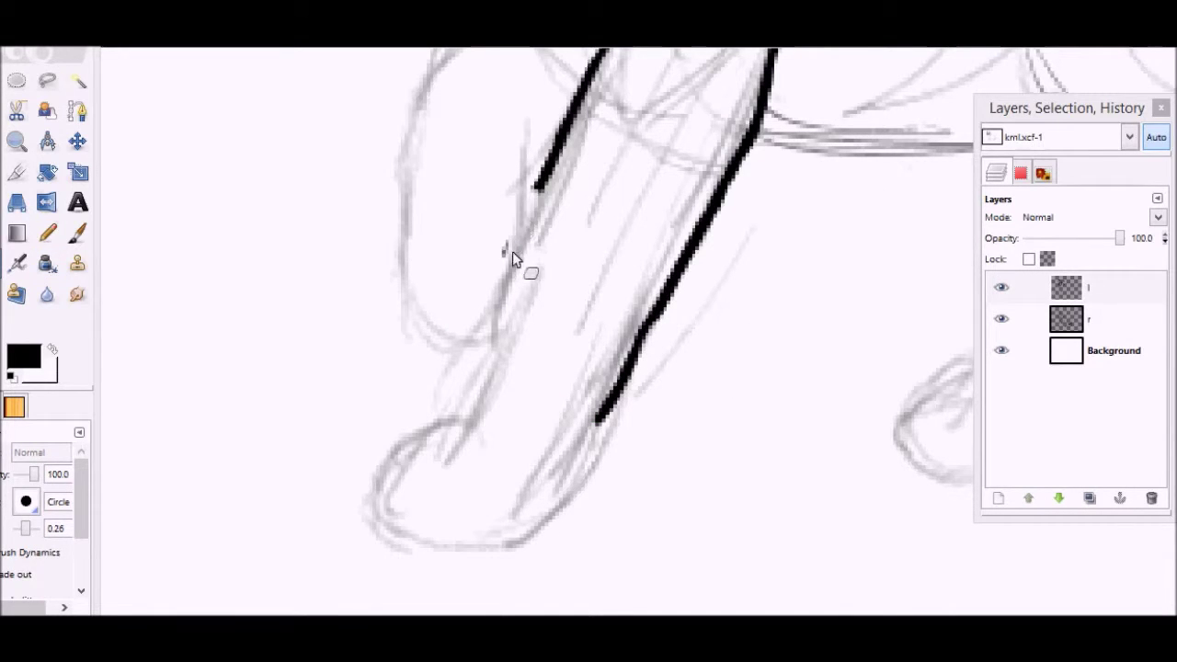
{"action": "left_click_drag", "start_coordinate": [546, 168], "coordinate": [546, 218]}
- Redraw the front leg's left edge down to the top of the paw, thicken it and trim its lower end
{"action": "key", "text": "k"}
{"action": "key", "text": "ctrl+z"}
{"action": "mouse_move", "coordinate": [558, 158]}
{"action": "left_mouse_down"}
{"action": "mouse_move", "coordinate": [551, 210]}
{"action": "mouse_move", "coordinate": [503, 297]}
{"action": "left_mouse_up"}
{"action": "left_click_drag", "start_coordinate": [481, 384], "coordinate": [465, 431]}
{"action": "key", "text": "ctrl+z"}
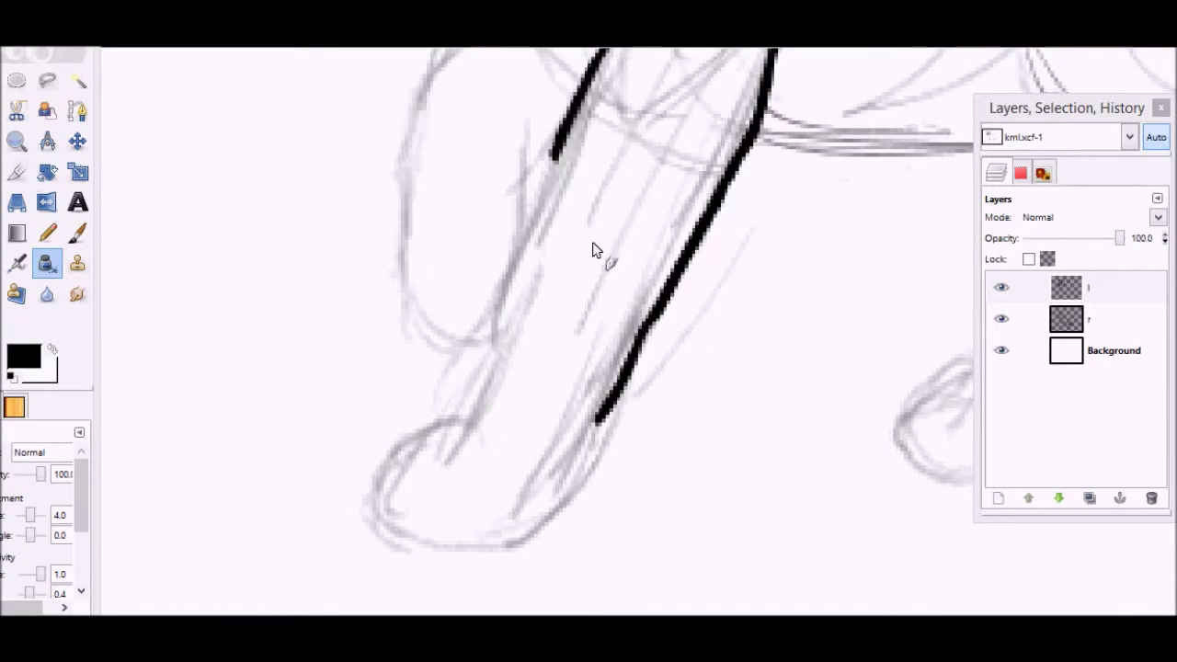
{"action": "mouse_move", "coordinate": [559, 154]}
{"action": "left_mouse_down"}
{"action": "mouse_move", "coordinate": [505, 342]}
{"action": "mouse_move", "coordinate": [457, 439]}
{"action": "left_mouse_up"}
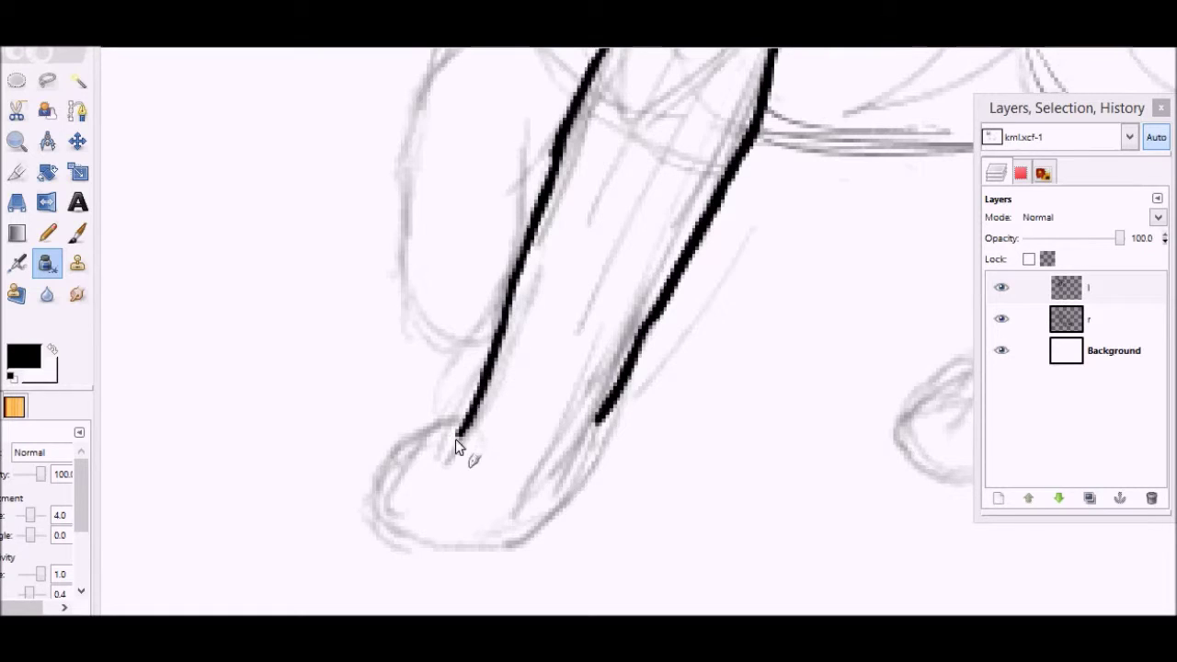
{"action": "mouse_move", "coordinate": [528, 248]}
{"action": "left_mouse_down"}
{"action": "mouse_move", "coordinate": [483, 402]}
{"action": "mouse_move", "coordinate": [449, 455]}
{"action": "left_mouse_up"}
{"action": "key", "text": "shift+e"}
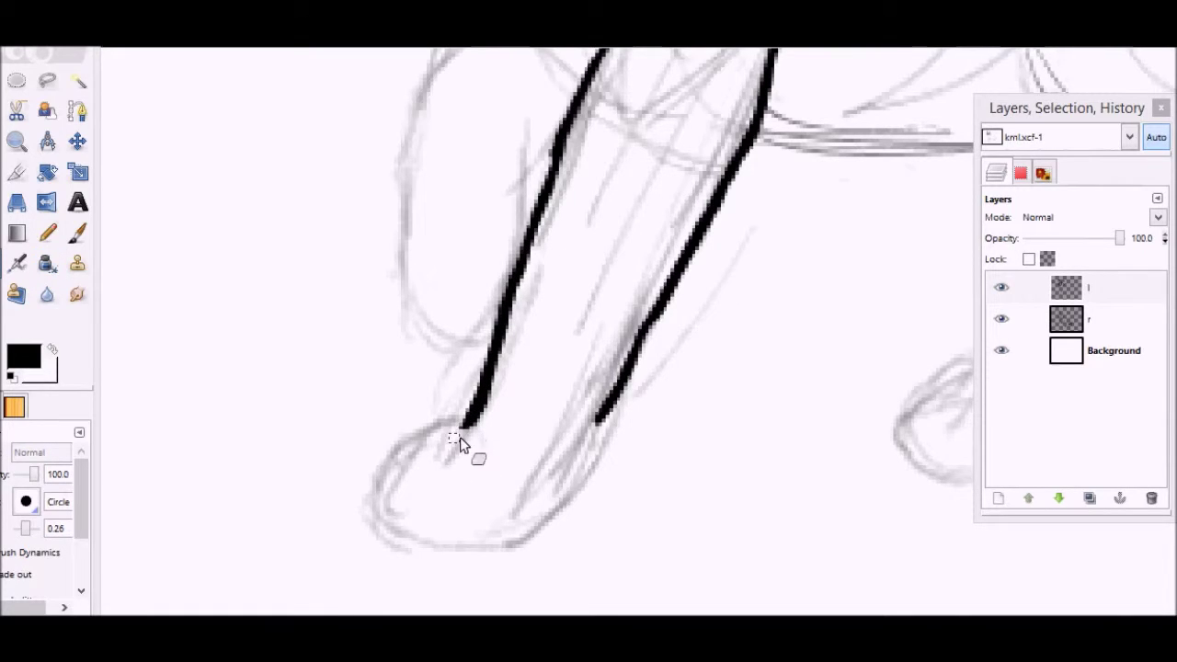
- Ink the rounded front paw with a curved toe line, and erase the toe line's excess upper end
{"action": "key", "text": "k"}
{"action": "mouse_move", "coordinate": [605, 423]}
{"action": "left_mouse_down"}
{"action": "mouse_move", "coordinate": [550, 520]}
{"action": "mouse_move", "coordinate": [517, 541]}
{"action": "mouse_move", "coordinate": [431, 540]}
{"action": "mouse_move", "coordinate": [438, 501]}
{"action": "left_mouse_up"}
{"action": "mouse_move", "coordinate": [425, 543]}
{"action": "left_mouse_down"}
{"action": "mouse_move", "coordinate": [378, 525]}
{"action": "mouse_move", "coordinate": [378, 487]}
{"action": "mouse_move", "coordinate": [394, 453]}
{"action": "mouse_move", "coordinate": [443, 420]}
{"action": "mouse_move", "coordinate": [462, 429]}
{"action": "mouse_move", "coordinate": [391, 433]}
{"action": "mouse_move", "coordinate": [365, 490]}
{"action": "mouse_move", "coordinate": [366, 521]}
{"action": "mouse_move", "coordinate": [425, 539]}
{"action": "left_mouse_up"}
{"action": "key", "text": "ctrl+z"}
{"action": "mouse_move", "coordinate": [373, 492]}
{"action": "left_mouse_down"}
{"action": "mouse_move", "coordinate": [392, 542]}
{"action": "mouse_move", "coordinate": [425, 534]}
{"action": "mouse_move", "coordinate": [373, 529]}
{"action": "mouse_move", "coordinate": [363, 510]}
{"action": "left_mouse_up"}
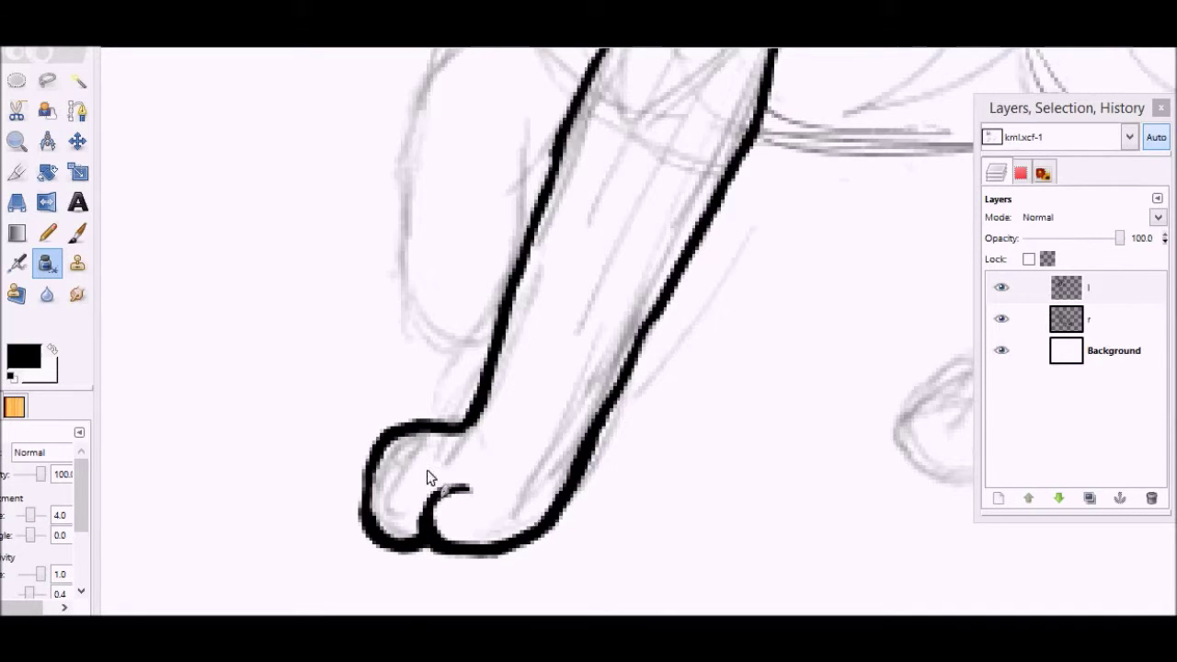
{"action": "key", "text": "shift+e"}
{"action": "mouse_move", "coordinate": [450, 530]}
{"action": "left_mouse_down"}
{"action": "mouse_move", "coordinate": [436, 511]}
{"action": "mouse_move", "coordinate": [456, 498]}
{"action": "left_mouse_up"}
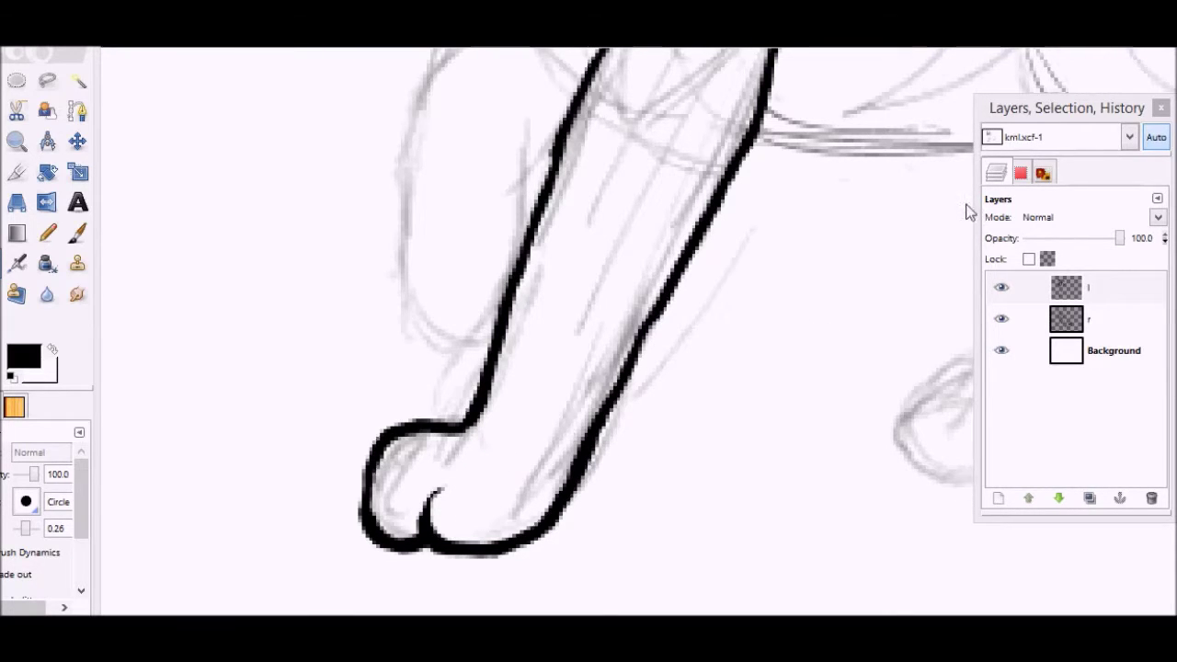
- Switch from GIMP to the browser page showing the colored character reference image
{"action": "left_click", "coordinate": [1085, 47]}
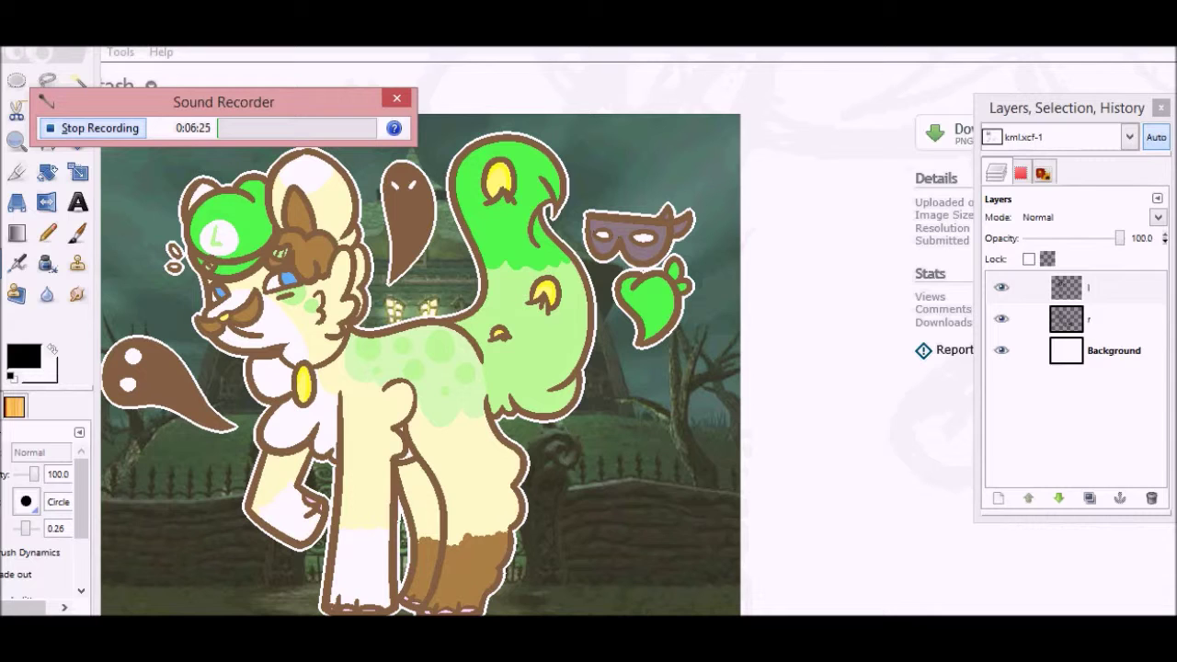
- Leave the browser pages and return to the character line art in GIMP
{"action": "key", "text": "alt+Tab"}
{"action": "key", "text": "ctrl+Tab"}
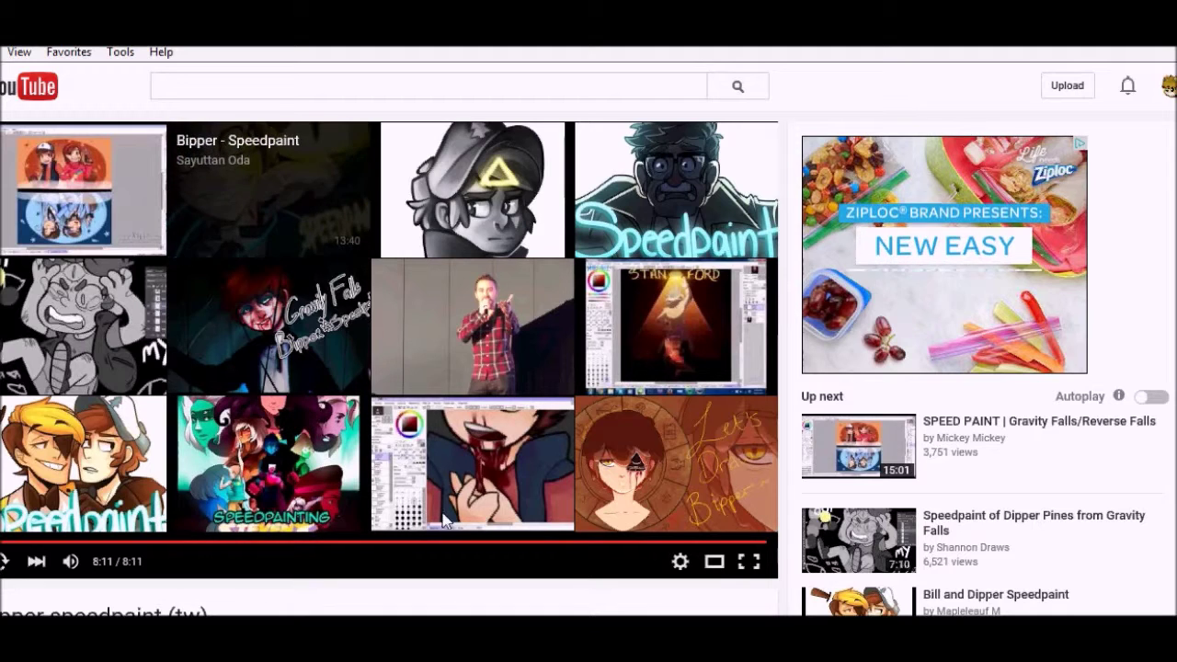
{"action": "mouse_move", "coordinate": [480, 614]}
{"action": "left_click", "coordinate": [409, 594]}
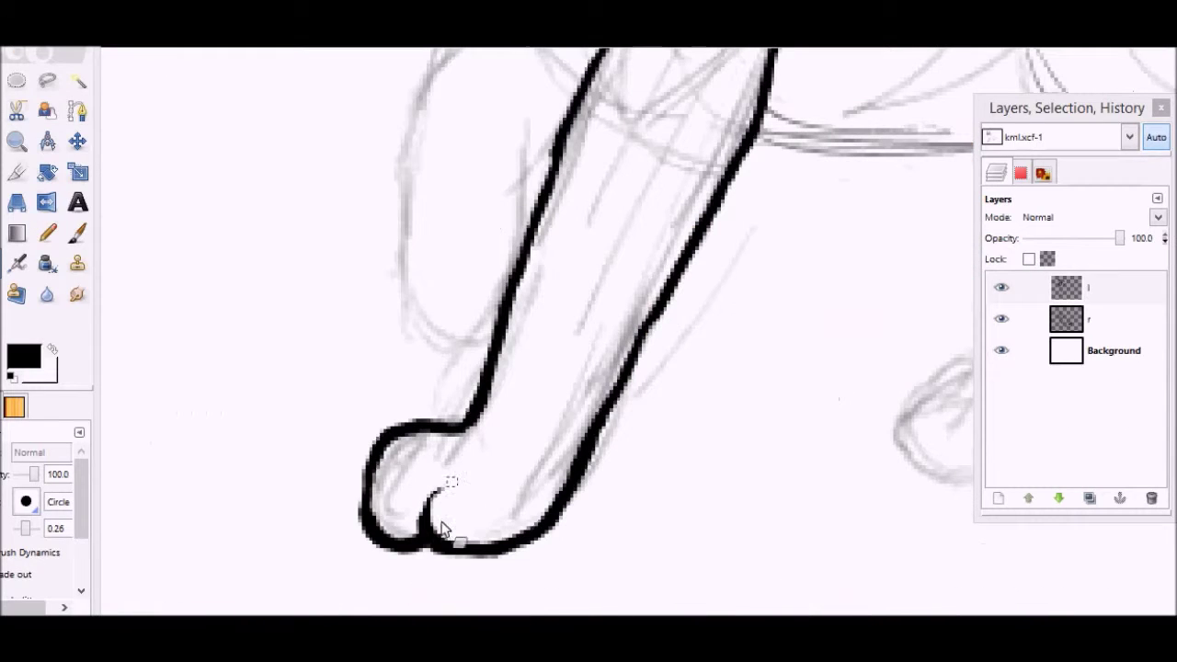
- With the Ink tool, draw the necklace's right strand from the cheek fur diagonally down to the top of the pendant sketch
{"action": "key", "text": "k"}
{"action": "scroll", "coordinate": [538, 331], "scroll_direction": "up", "scroll_amount": 10}
{"action": "left_click_drag", "start_coordinate": [731, 241], "coordinate": [686, 301]}
{"action": "left_click_drag", "start_coordinate": [734, 243], "coordinate": [712, 278]}
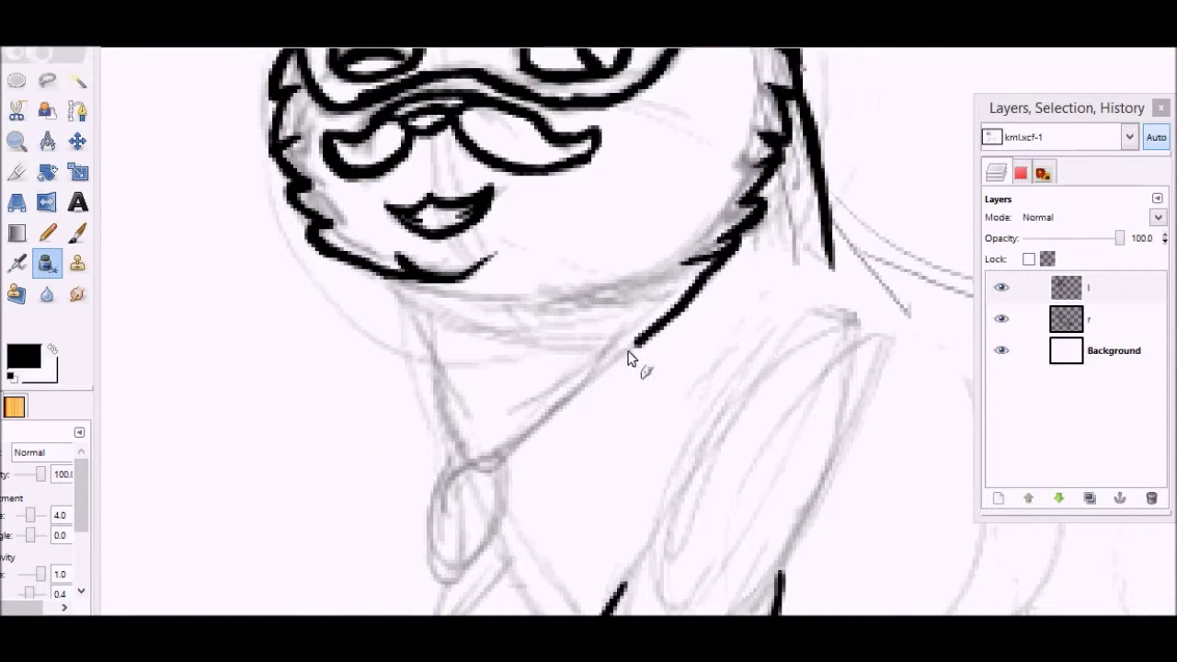
{"action": "left_click_drag", "start_coordinate": [630, 359], "coordinate": [545, 432]}
{"action": "mouse_move", "coordinate": [425, 282]}
{"action": "left_mouse_down"}
{"action": "mouse_move", "coordinate": [421, 349]}
{"action": "mouse_move", "coordinate": [447, 455]}
{"action": "left_mouse_up"}
{"action": "key", "text": "ctrl+z"}
{"action": "left_click_drag", "start_coordinate": [419, 286], "coordinate": [394, 427]}
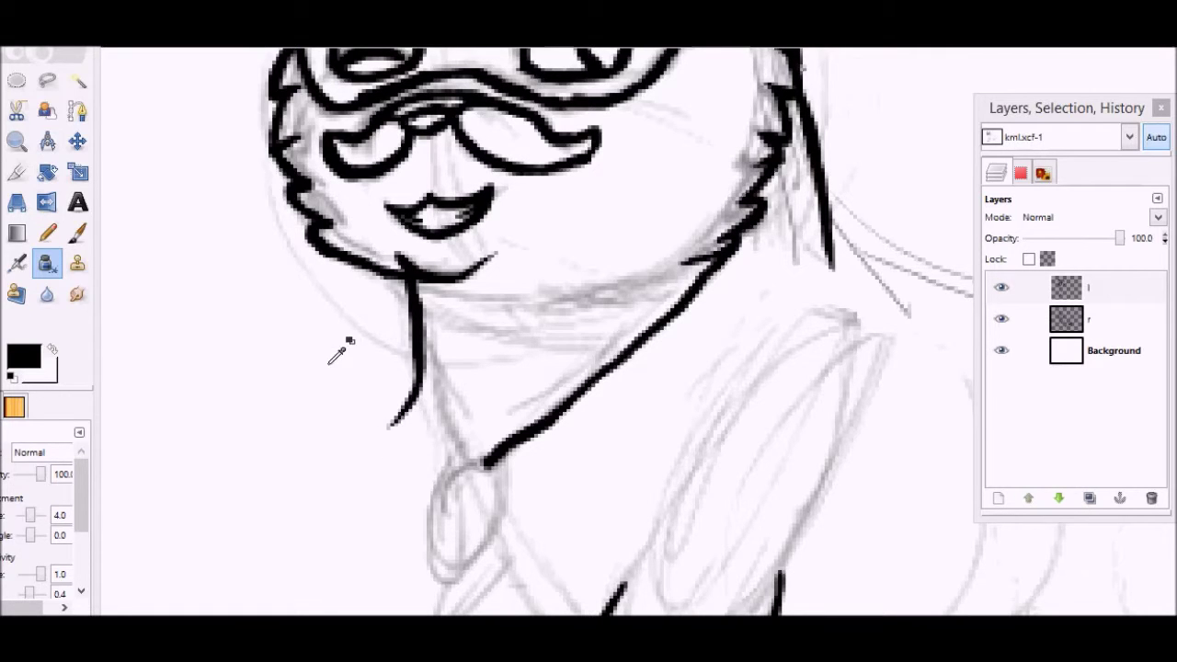
{"action": "key", "text": "ctrl+z"}
{"action": "mouse_move", "coordinate": [295, 281]}
{"action": "left_mouse_down"}
{"action": "mouse_move", "coordinate": [193, 338]}
{"action": "mouse_move", "coordinate": [321, 372]}
{"action": "left_mouse_up"}
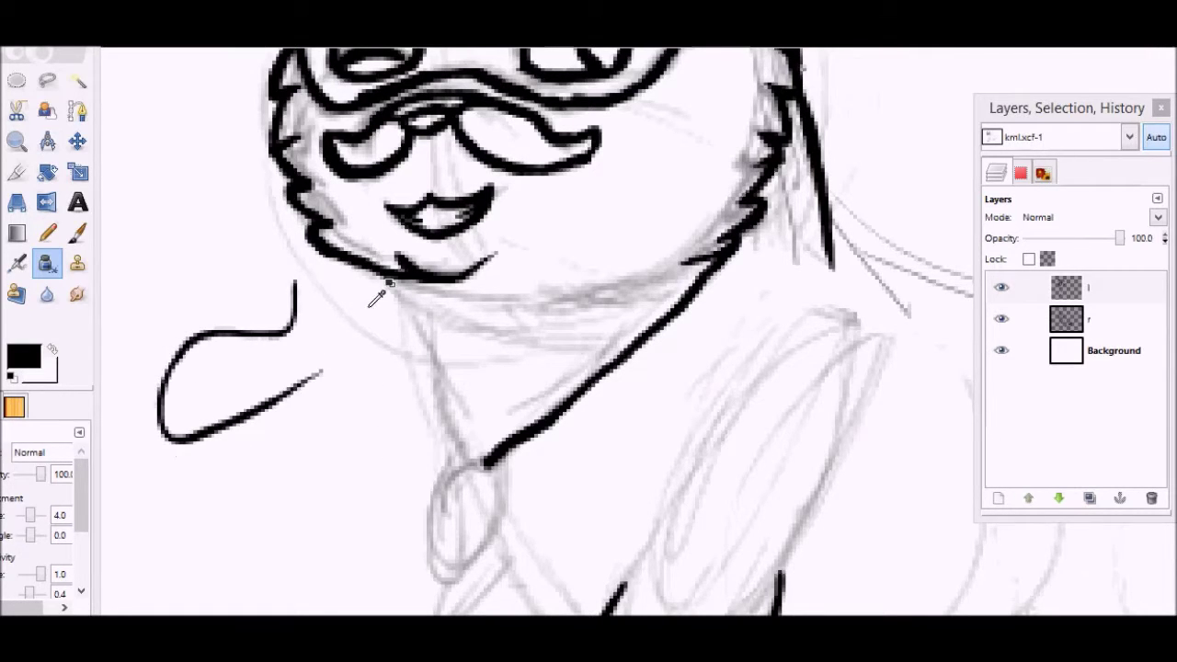
{"action": "key", "text": "ctrl+z"}
- Ink the necklace's left strand from the chin to meet the right strand in a point, and outline the oval pendant below it
{"action": "left_click_drag", "start_coordinate": [408, 311], "coordinate": [439, 401]}
{"action": "left_click_drag", "start_coordinate": [471, 460], "coordinate": [480, 466]}
{"action": "left_click_drag", "start_coordinate": [190, 324], "coordinate": [183, 395]}
{"action": "key", "text": "ctrl+z"}
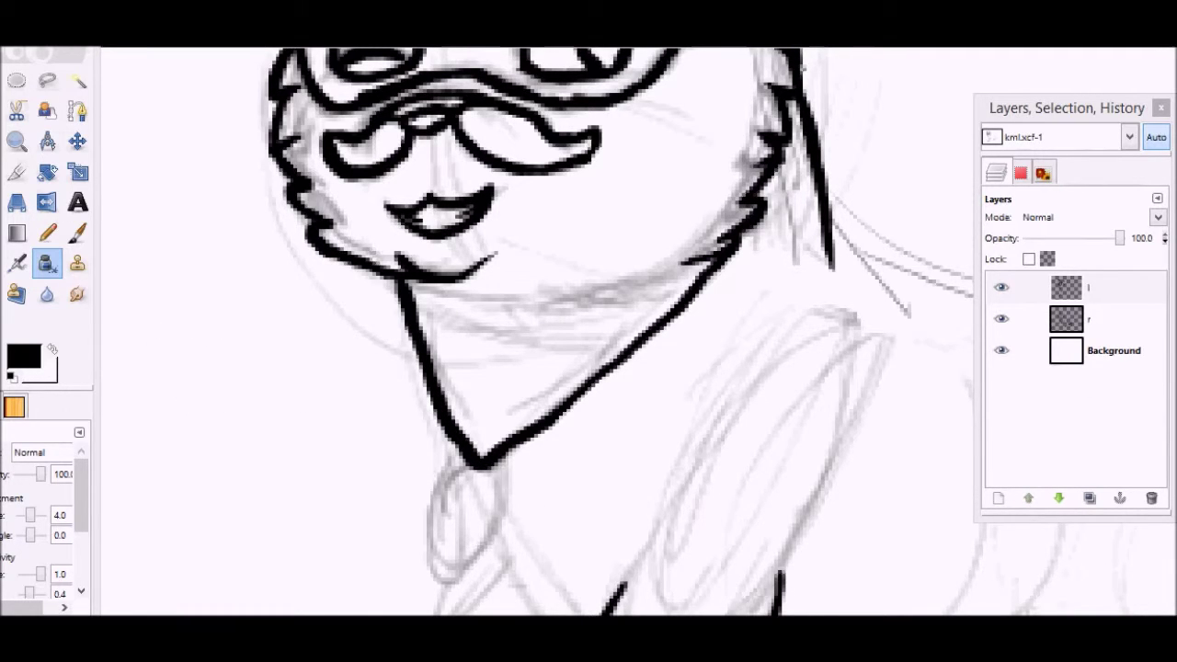
{"action": "scroll", "coordinate": [567, 336], "scroll_direction": "down", "scroll_amount": 3}
{"action": "mouse_move", "coordinate": [480, 357]}
{"action": "left_mouse_down"}
{"action": "mouse_move", "coordinate": [505, 398]}
{"action": "mouse_move", "coordinate": [481, 452]}
{"action": "mouse_move", "coordinate": [418, 423]}
{"action": "mouse_move", "coordinate": [443, 362]}
{"action": "mouse_move", "coordinate": [482, 366]}
{"action": "left_mouse_up"}
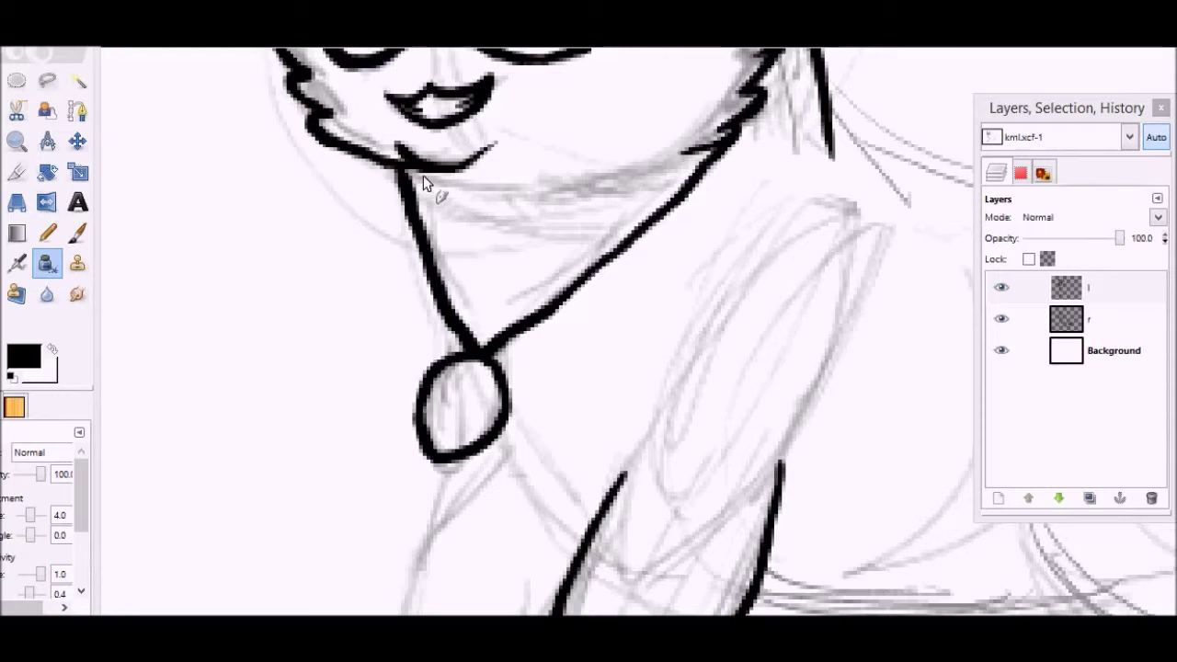
- Thicken the top of the necklace's left strand and ink a neck fur line outside it down to the pendant
{"action": "left_click_drag", "start_coordinate": [418, 171], "coordinate": [426, 219]}
{"action": "left_click_drag", "start_coordinate": [408, 170], "coordinate": [420, 221]}
{"action": "mouse_move", "coordinate": [419, 216]}
{"action": "left_mouse_down"}
{"action": "mouse_move", "coordinate": [425, 317]}
{"action": "mouse_move", "coordinate": [450, 361]}
{"action": "left_mouse_up"}
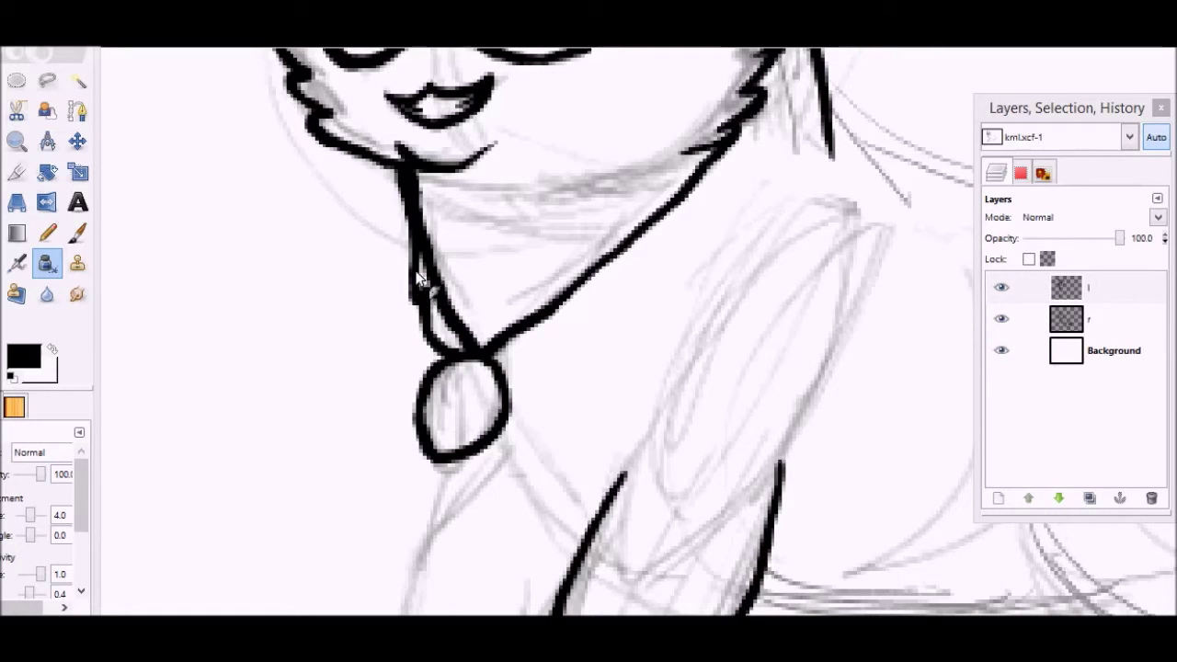
- Ink the jagged chest fur from the pendant's lower edge to the near front leg and tidy it with the Eraser
{"action": "mouse_move", "coordinate": [487, 445]}
{"action": "left_mouse_down"}
{"action": "mouse_move", "coordinate": [492, 481]}
{"action": "mouse_move", "coordinate": [513, 468]}
{"action": "mouse_move", "coordinate": [496, 484]}
{"action": "mouse_move", "coordinate": [516, 484]}
{"action": "mouse_move", "coordinate": [513, 470]}
{"action": "mouse_move", "coordinate": [544, 514]}
{"action": "mouse_move", "coordinate": [533, 507]}
{"action": "mouse_move", "coordinate": [556, 509]}
{"action": "mouse_move", "coordinate": [537, 507]}
{"action": "mouse_move", "coordinate": [557, 529]}
{"action": "left_mouse_up"}
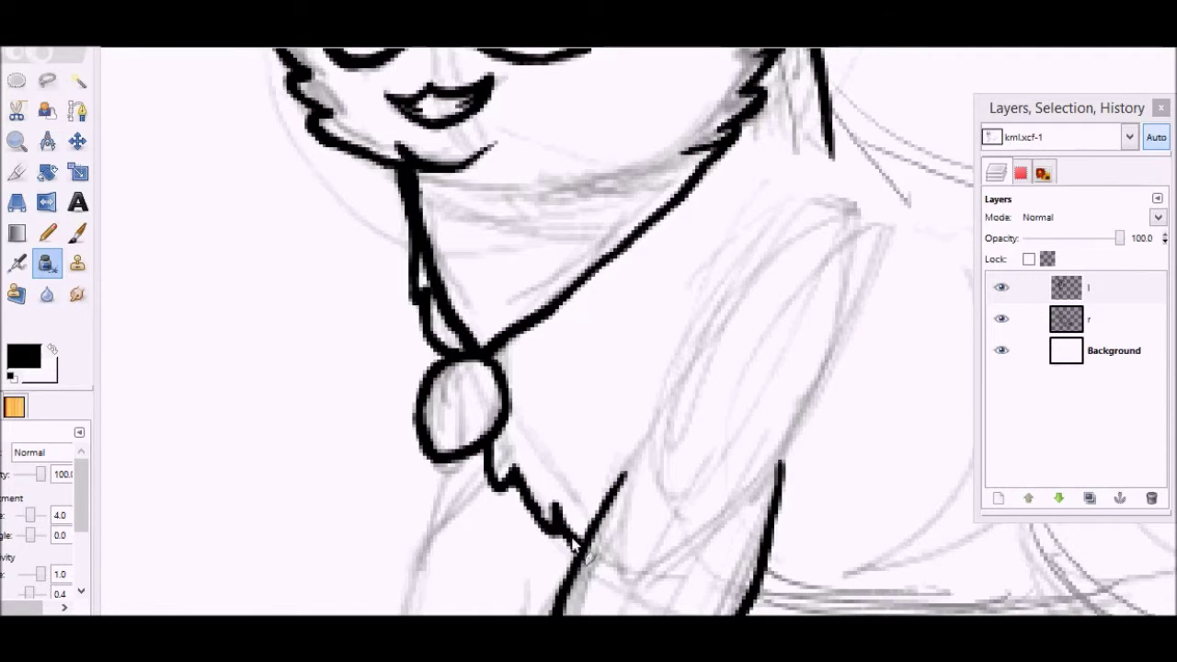
{"action": "key", "text": "shift+e"}
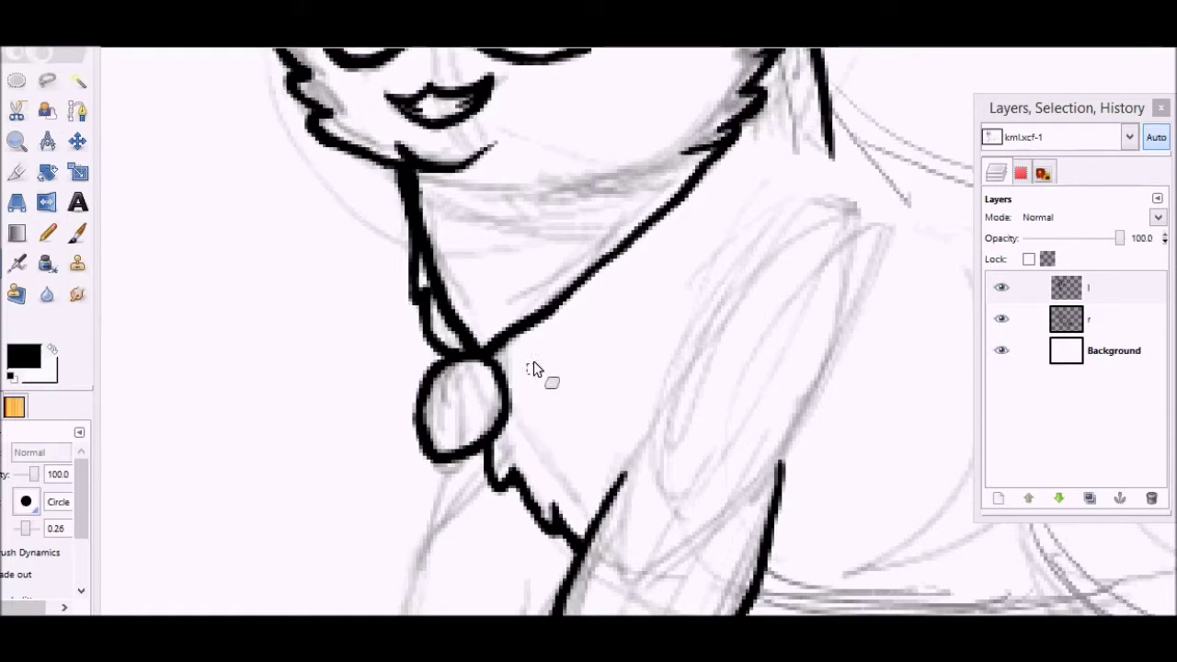
{"action": "key", "text": "k"}
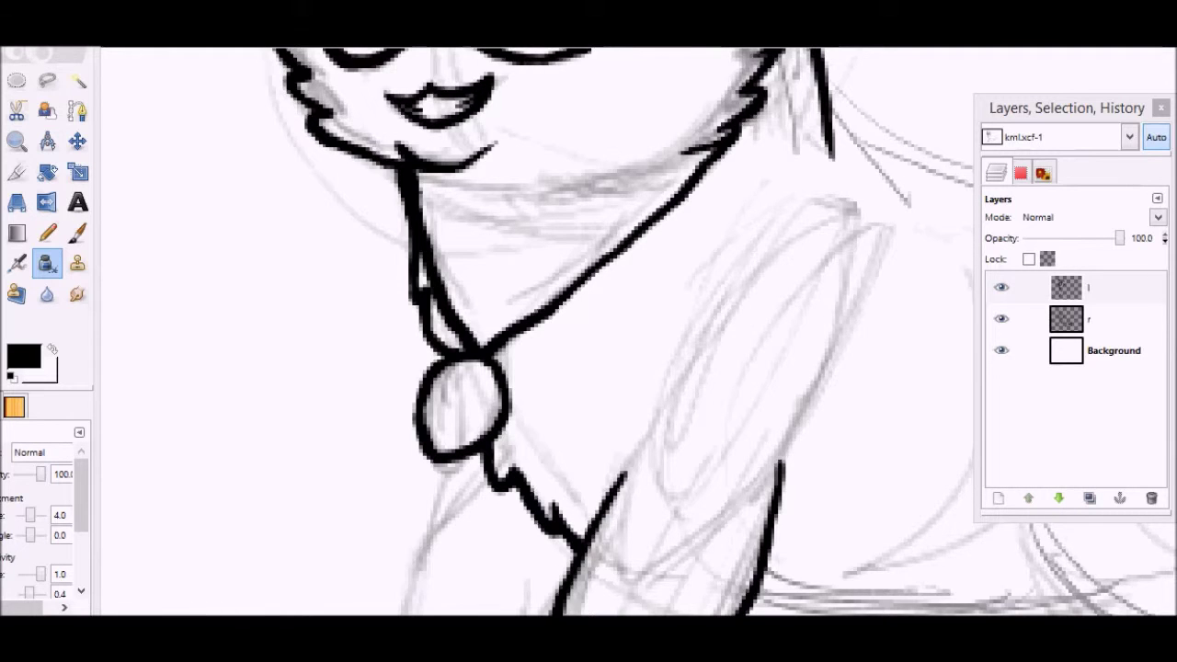
{"action": "scroll", "coordinate": [537, 331], "scroll_direction": "up", "scroll_amount": 8}
{"action": "scroll", "coordinate": [537, 331], "scroll_direction": "down", "scroll_amount": 12}
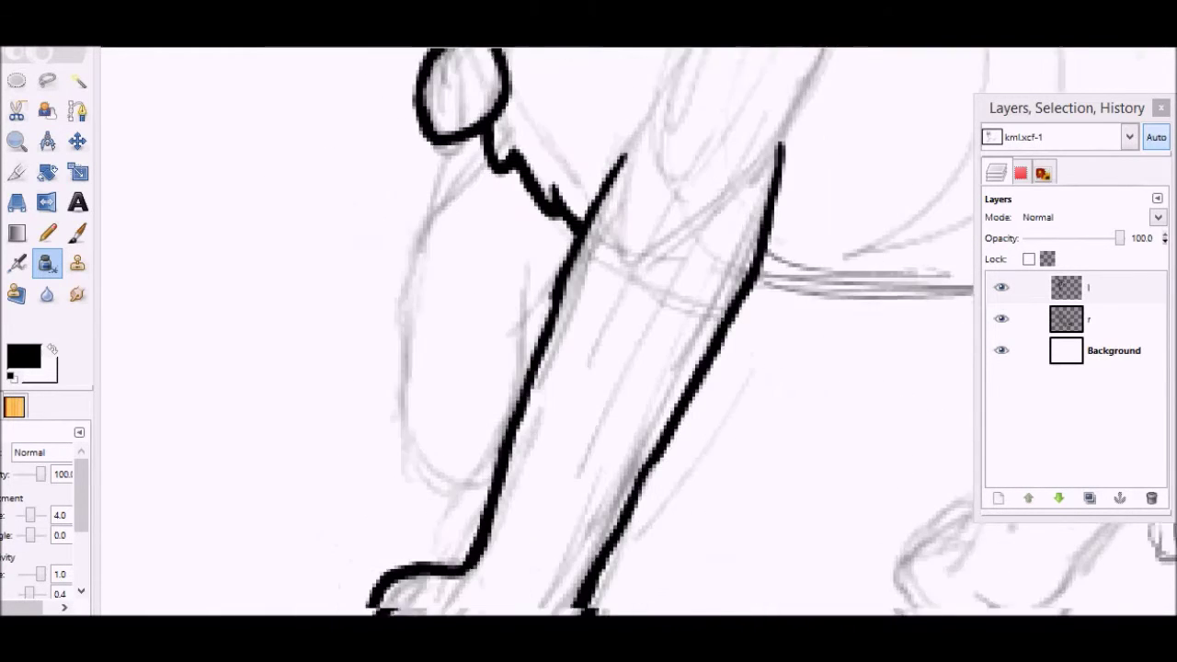
{"action": "scroll", "coordinate": [534, 331], "scroll_direction": "down", "scroll_amount": 1}
{"action": "key", "text": "ctrl+z"}
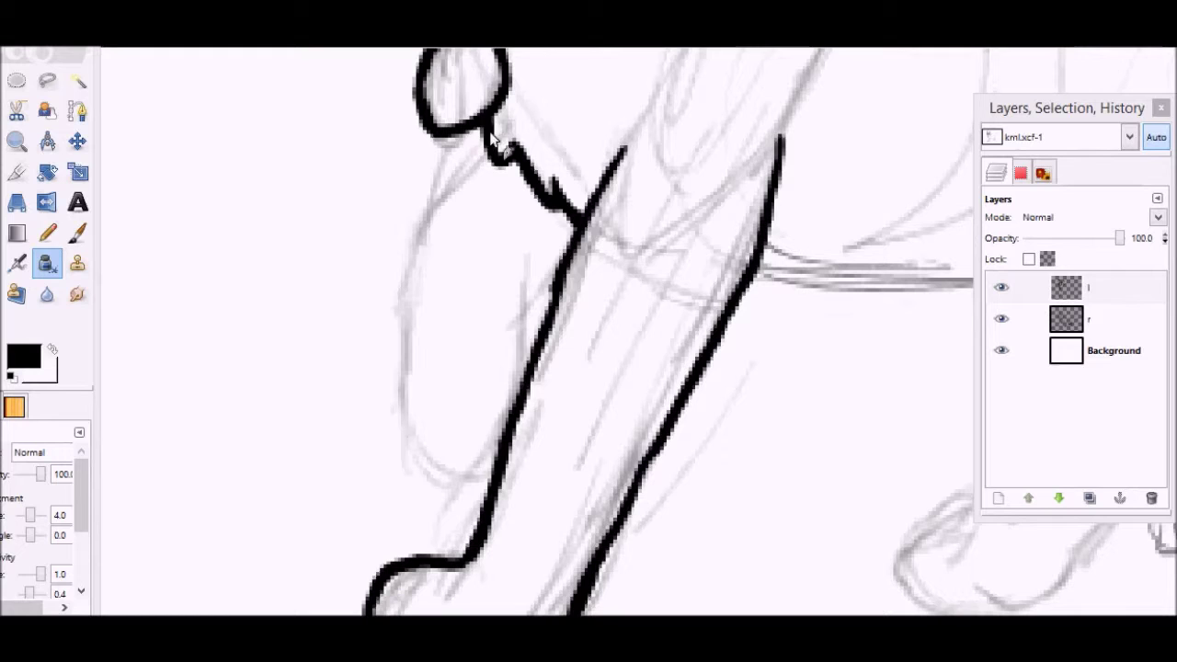
{"action": "mouse_move", "coordinate": [439, 176]}
{"action": "left_mouse_down"}
{"action": "mouse_move", "coordinate": [417, 213]}
{"action": "mouse_move", "coordinate": [400, 409]}
{"action": "left_mouse_up"}
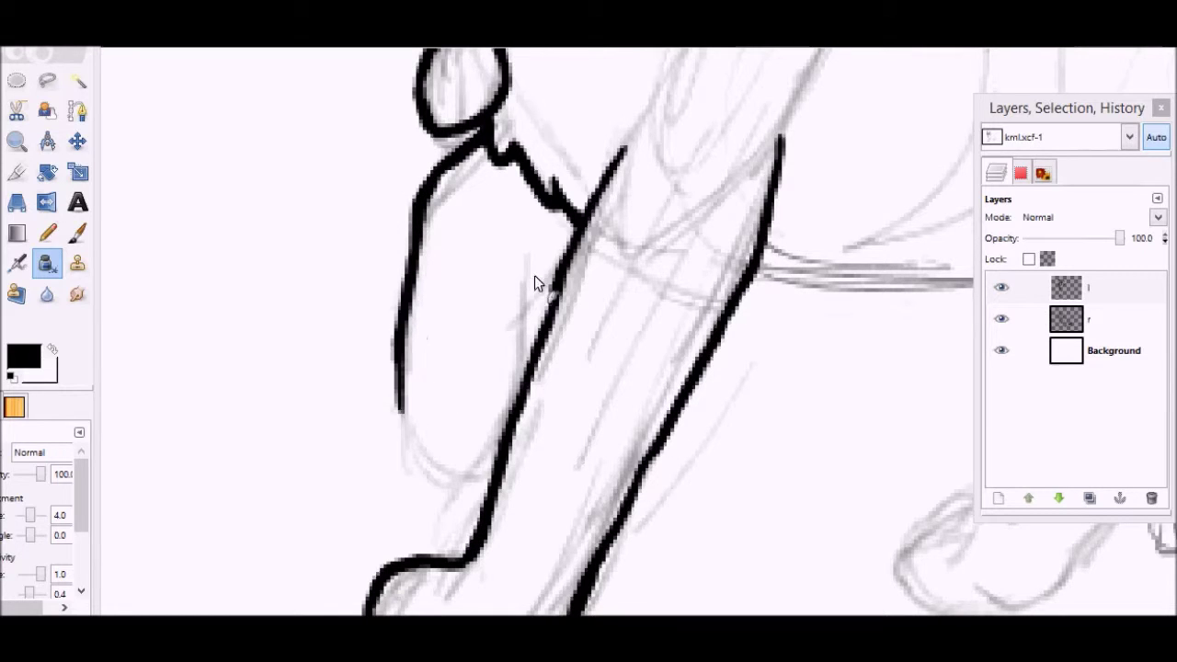
{"action": "key", "text": "ctrl+z"}
- Ink the far front leg's inner edge beside the near leg, with a short spur above and a small curved hook near the bottom
{"action": "mouse_move", "coordinate": [565, 274]}
{"action": "left_mouse_down"}
{"action": "mouse_move", "coordinate": [525, 302]}
{"action": "mouse_move", "coordinate": [537, 297]}
{"action": "mouse_move", "coordinate": [527, 284]}
{"action": "mouse_move", "coordinate": [518, 402]}
{"action": "left_mouse_up"}
{"action": "key", "text": "ctrl+z"}
{"action": "mouse_move", "coordinate": [525, 279]}
{"action": "left_mouse_down"}
{"action": "mouse_move", "coordinate": [521, 398]}
{"action": "mouse_move", "coordinate": [501, 479]}
{"action": "left_mouse_up"}
{"action": "mouse_move", "coordinate": [492, 383]}
{"action": "left_mouse_down"}
{"action": "mouse_move", "coordinate": [501, 438]}
{"action": "mouse_move", "coordinate": [490, 448]}
{"action": "mouse_move", "coordinate": [498, 403]}
{"action": "mouse_move", "coordinate": [468, 427]}
{"action": "mouse_move", "coordinate": [473, 403]}
{"action": "left_mouse_up"}
{"action": "key", "text": "ctrl+z"}
{"action": "key", "text": "ctrl+z"}
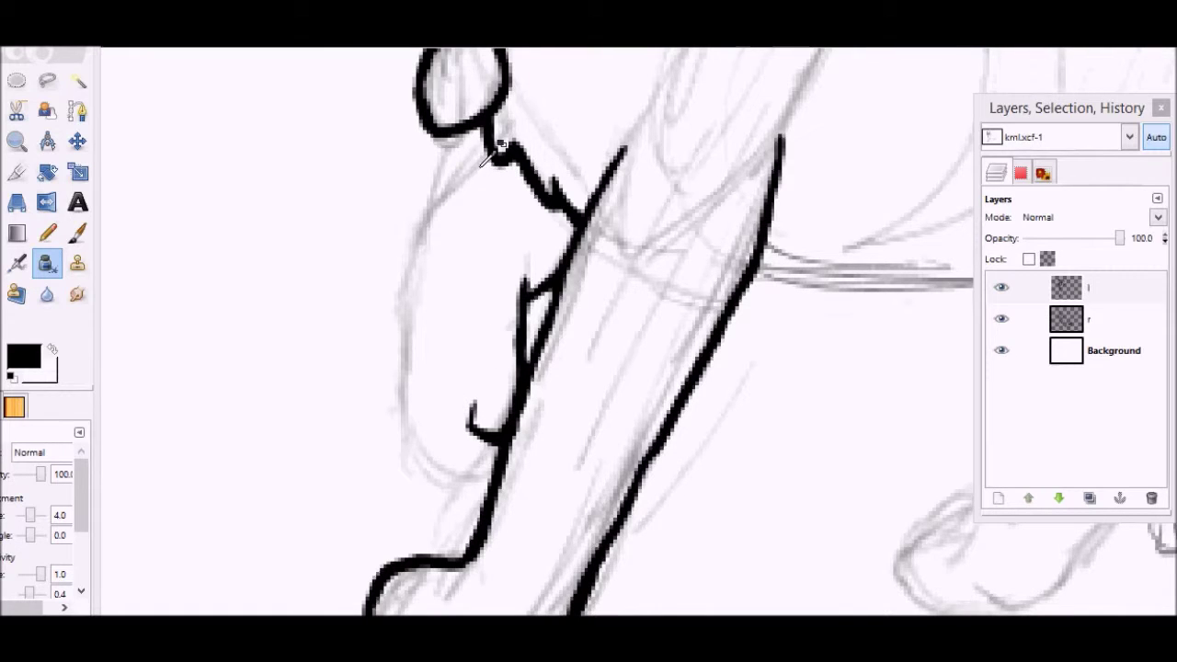